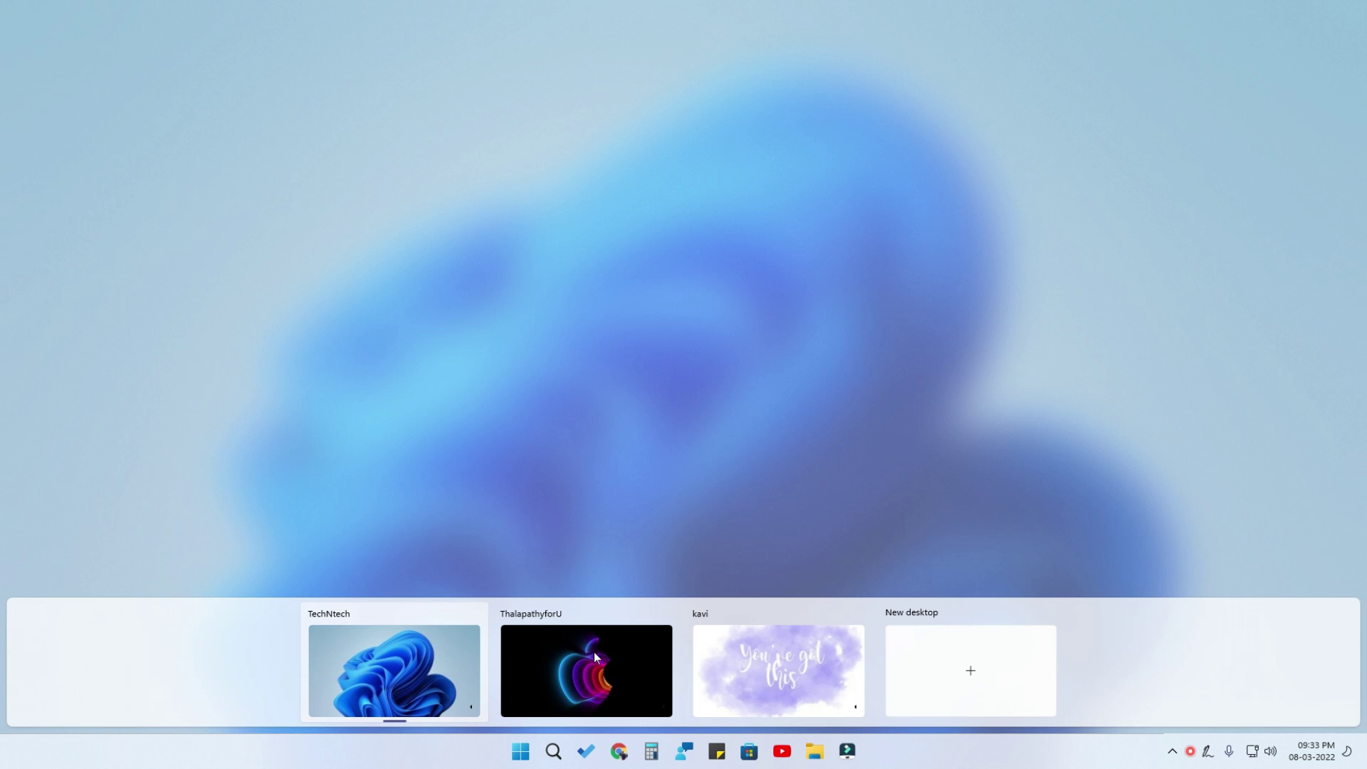
Preview the existing virtual desktops in the task view, try adding a new desktop, and return to the TechNtech desktop
left_click(594, 652)
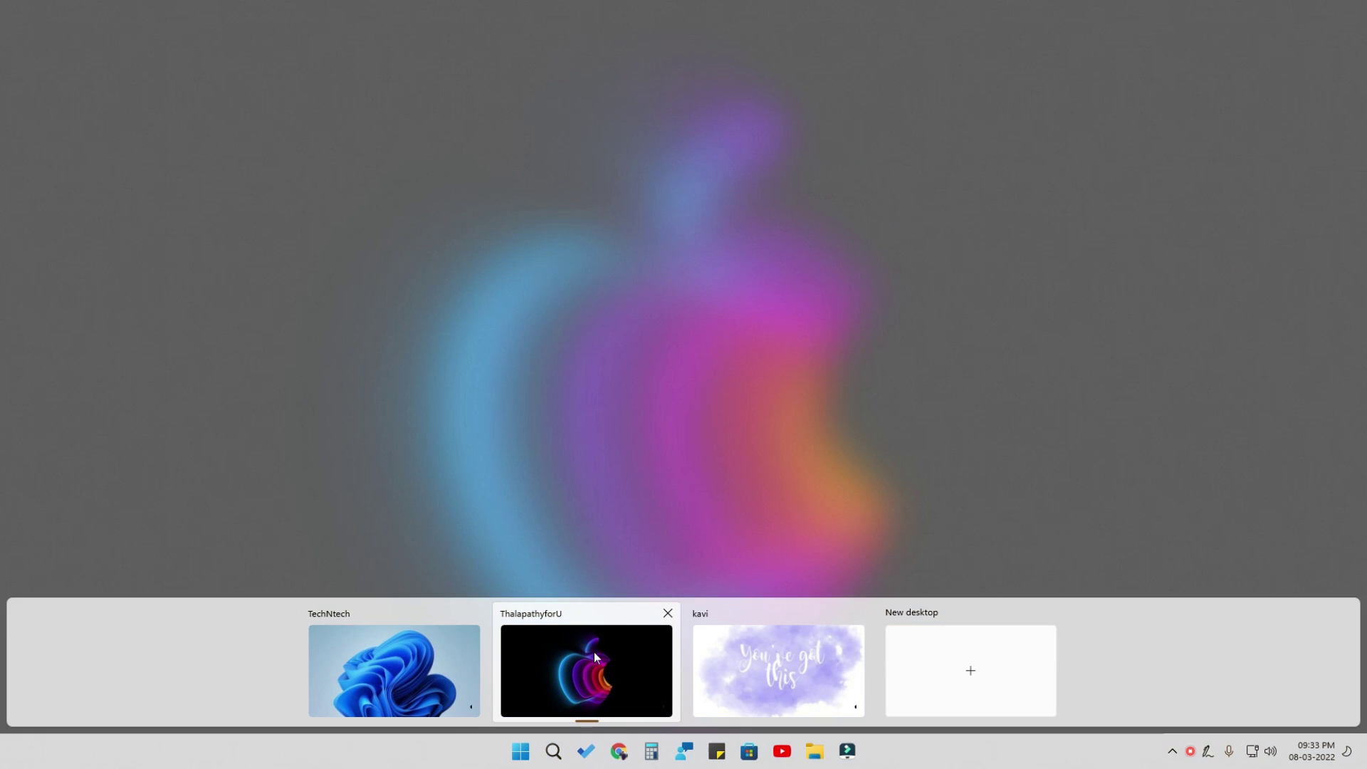
left_click(358, 665)
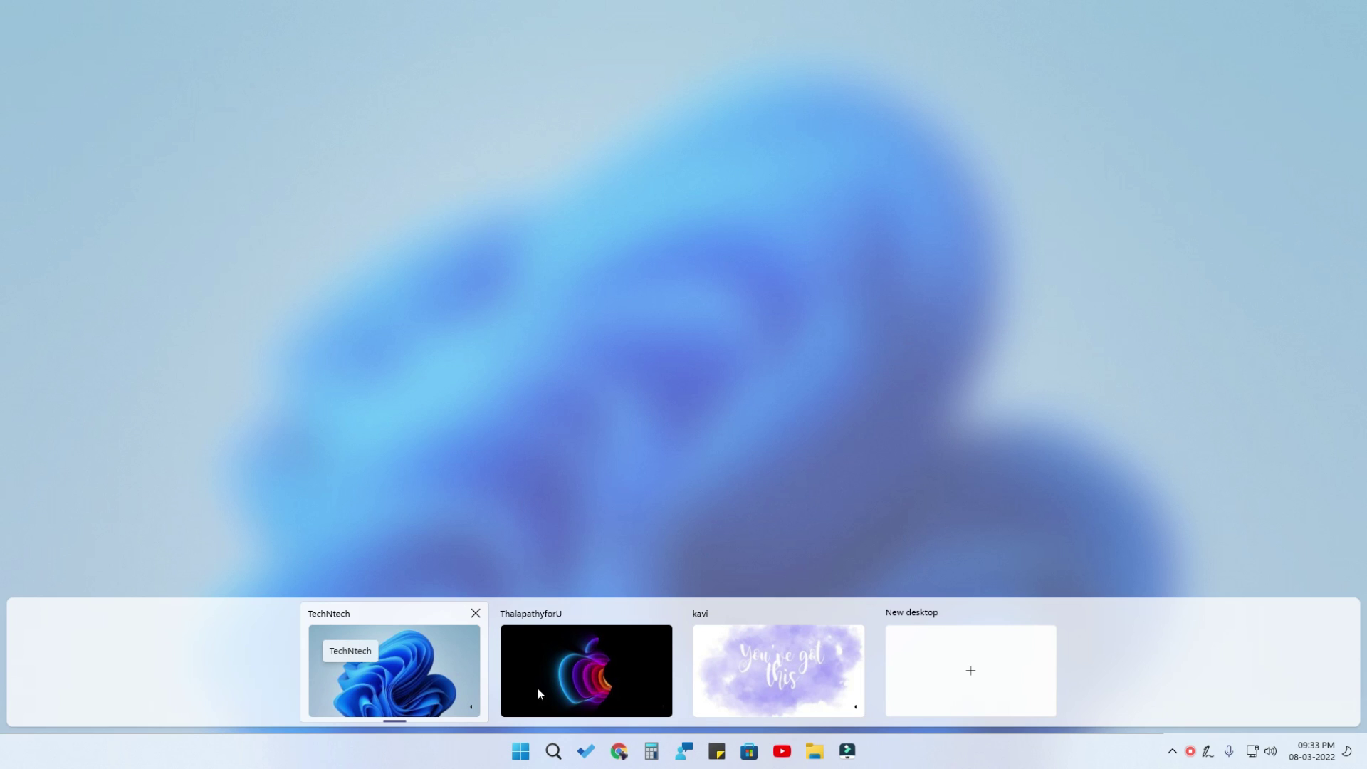
left_click(1007, 671)
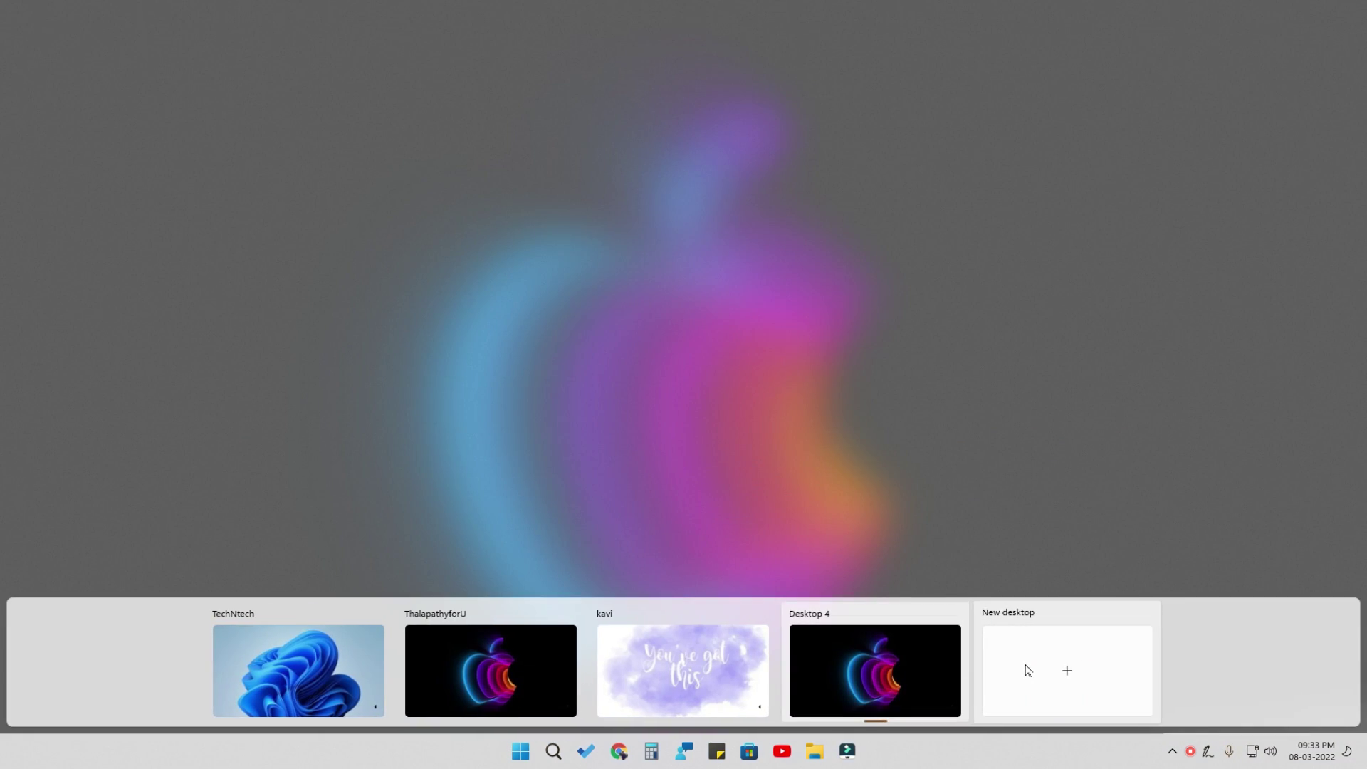
left_click(1028, 671)
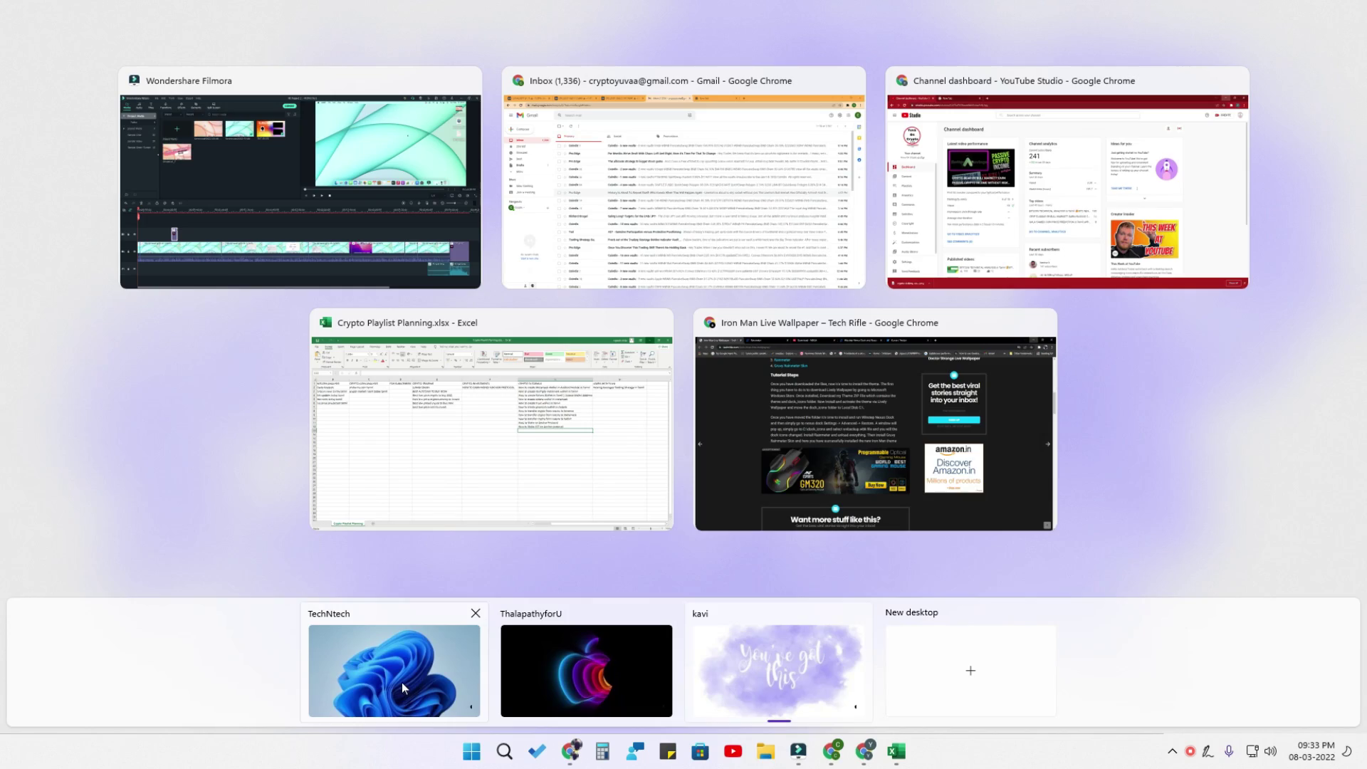
left_click(401, 682)
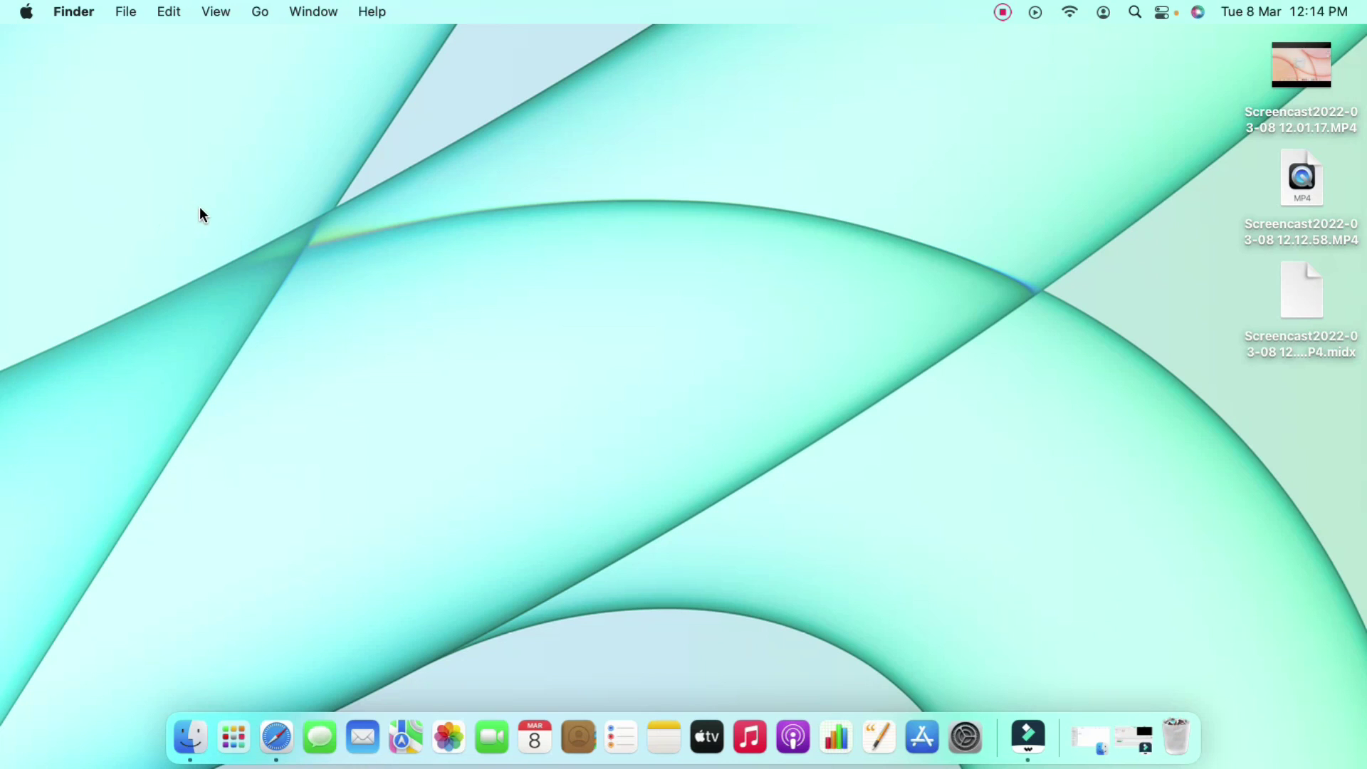
Open the Mission Control settings in System Preferences
left_click(26, 13)
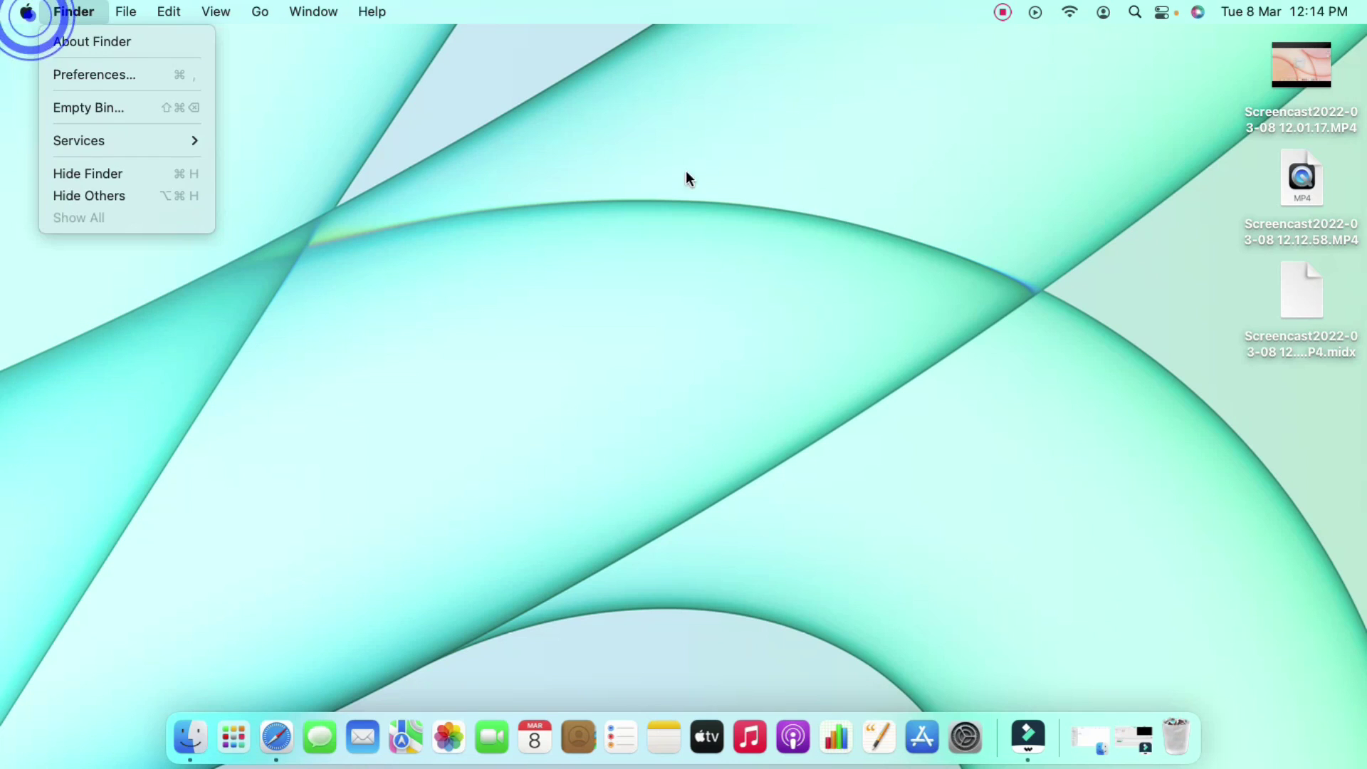
left_click(514, 240)
left_click(26, 13)
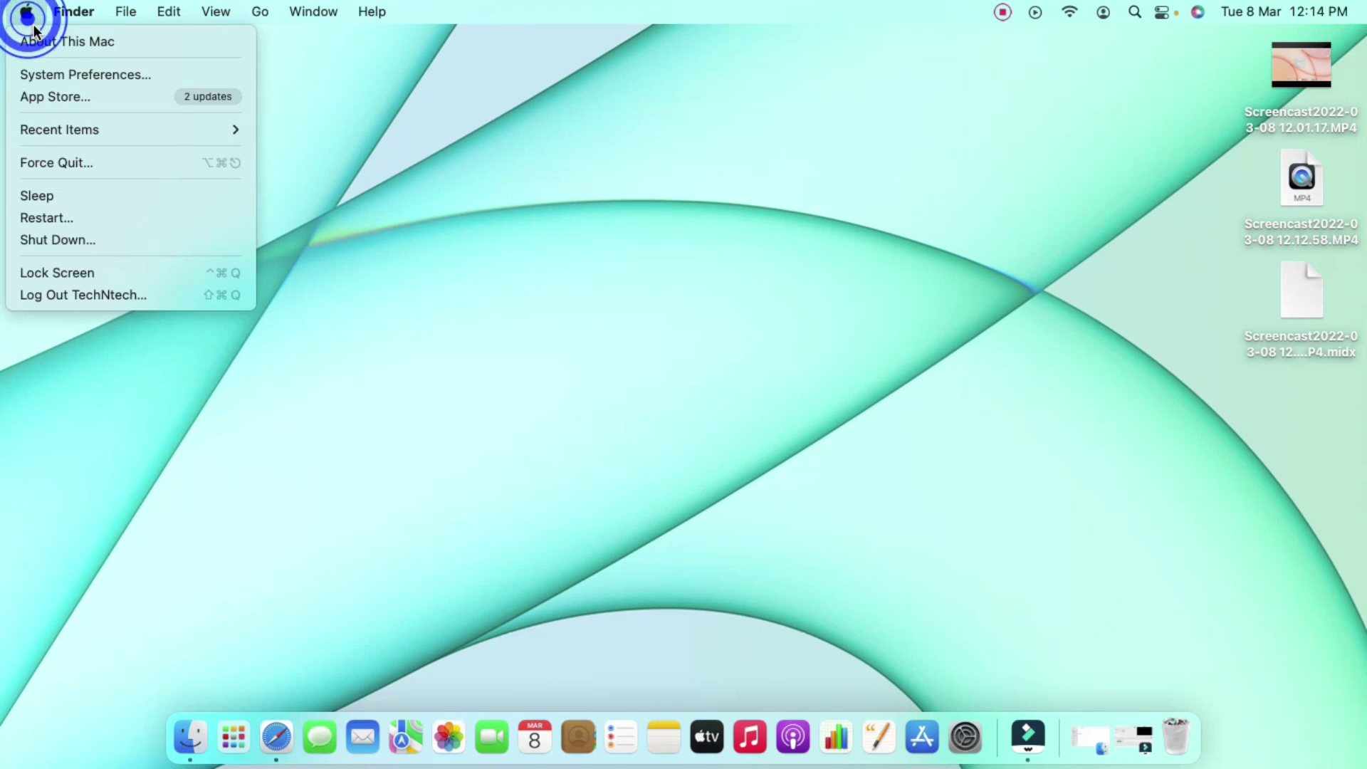
left_click(134, 75)
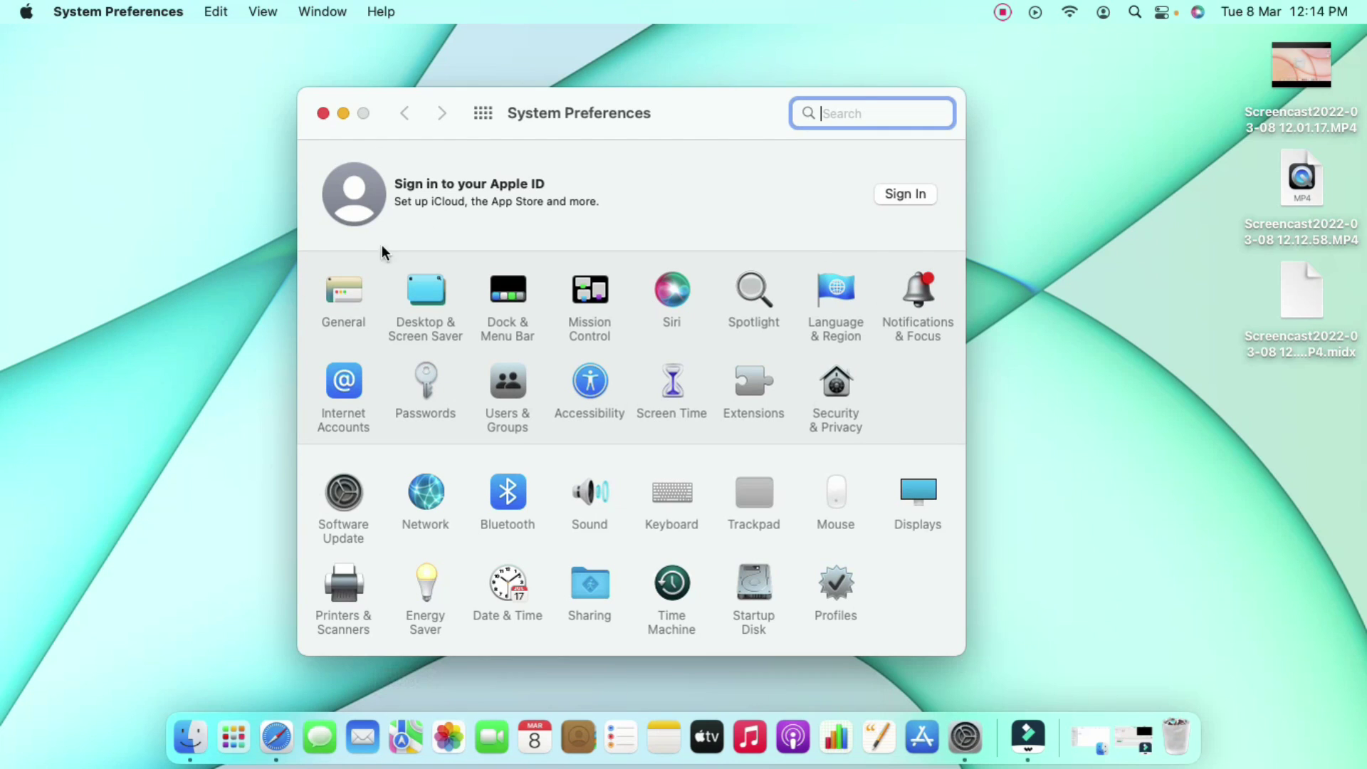
left_click_drag(673, 113, 678, 88)
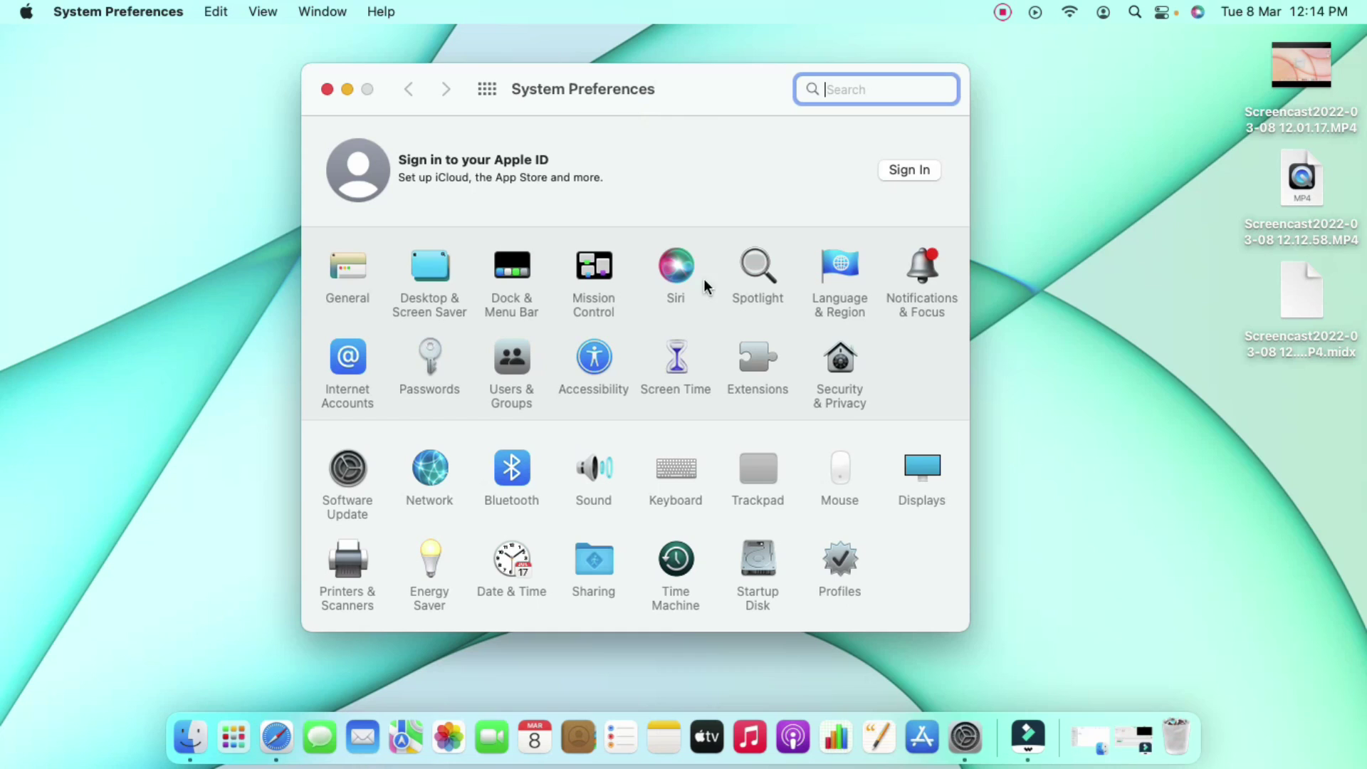
left_click(595, 272)
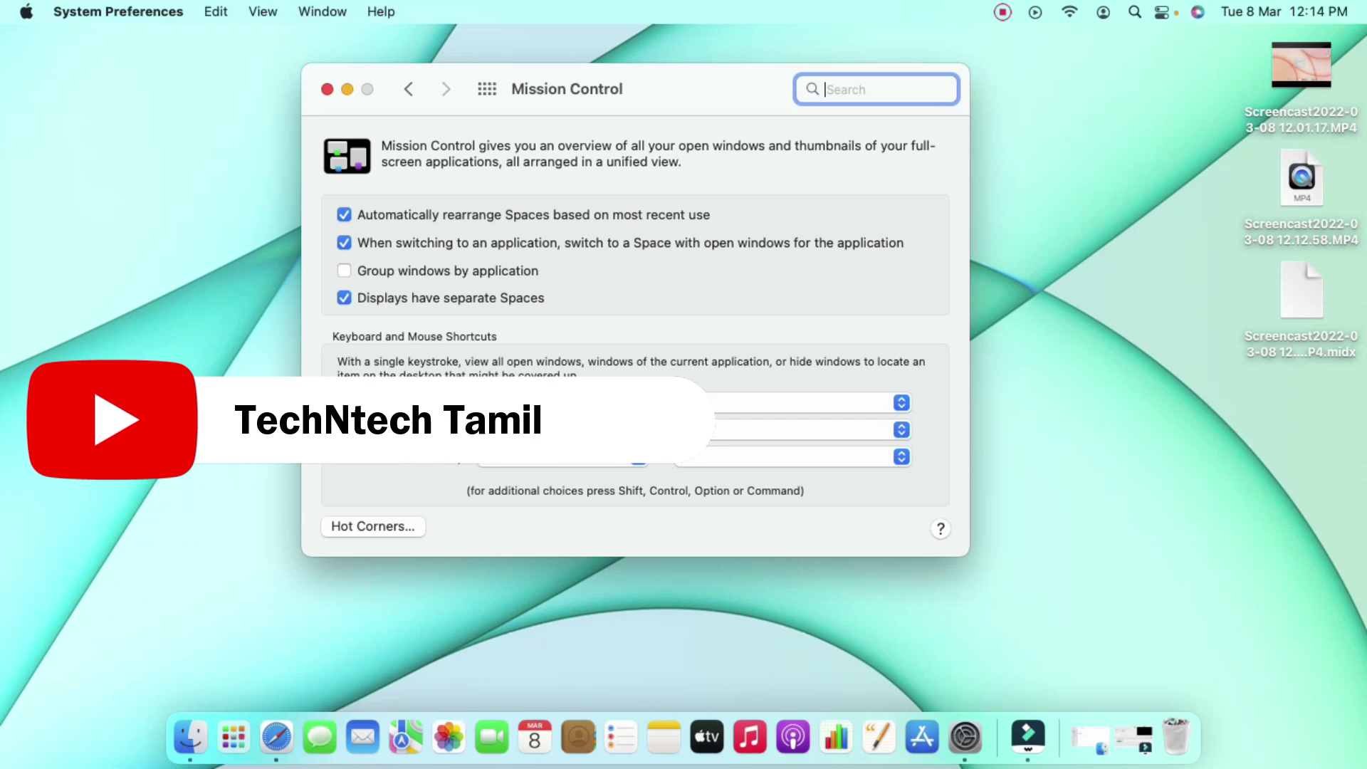
Show the Mission Control overview and add four new desktops, up to Desktop 5
key("ctrl+Up")
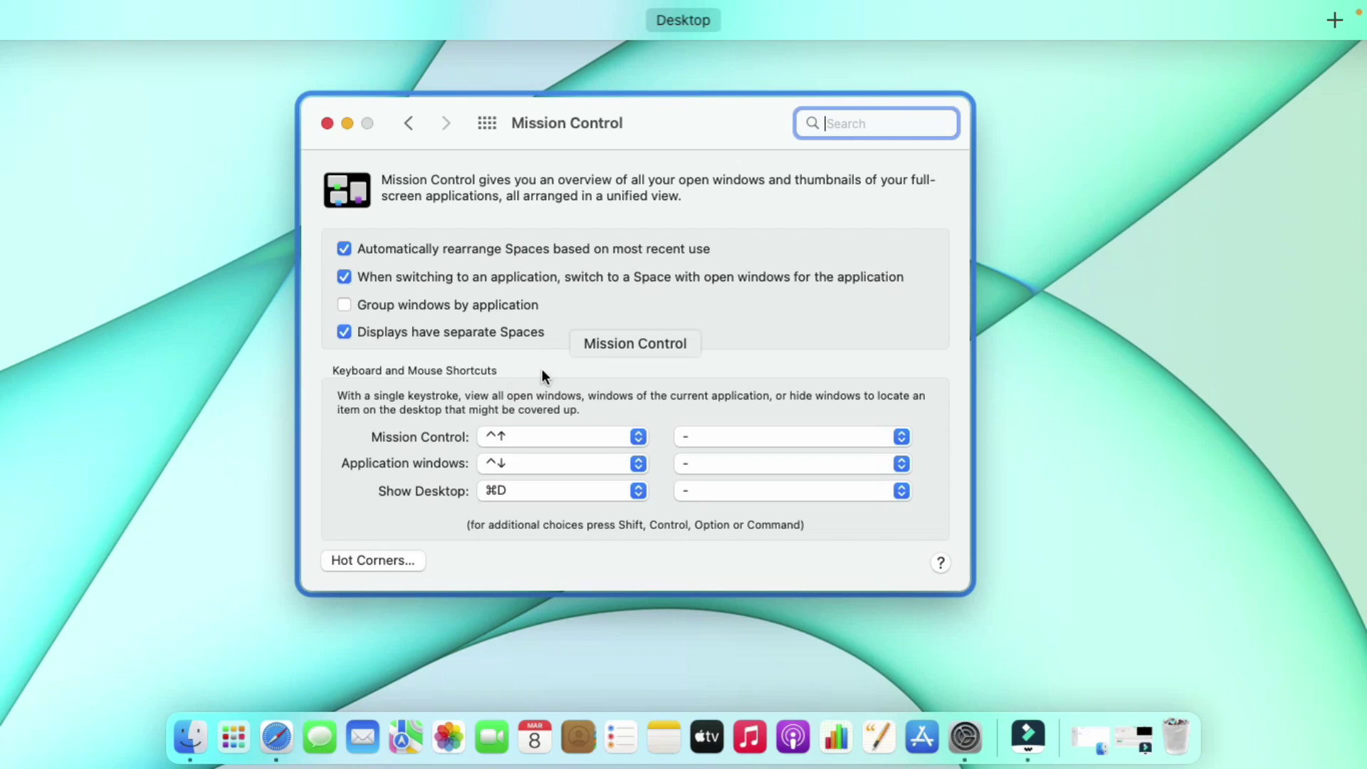
mouse_move(683, 20)
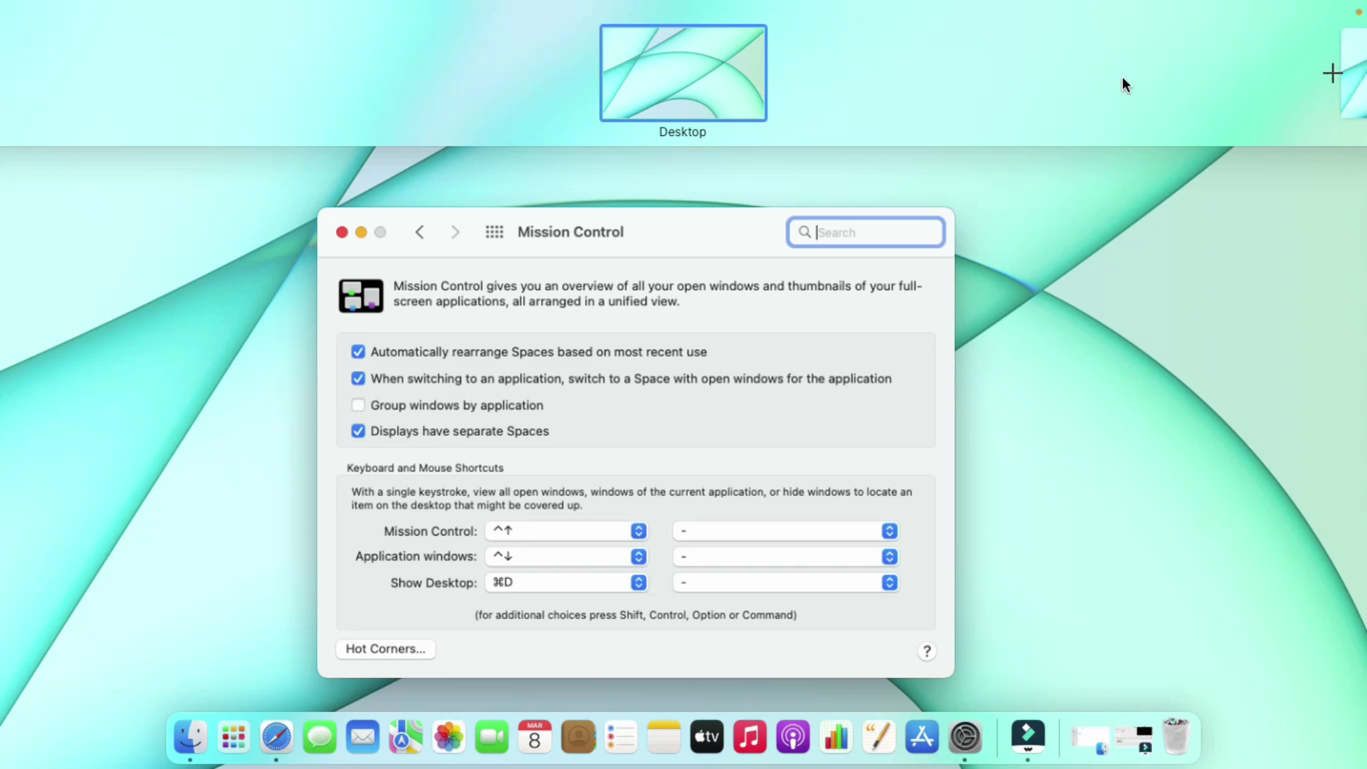
left_click(1332, 73)
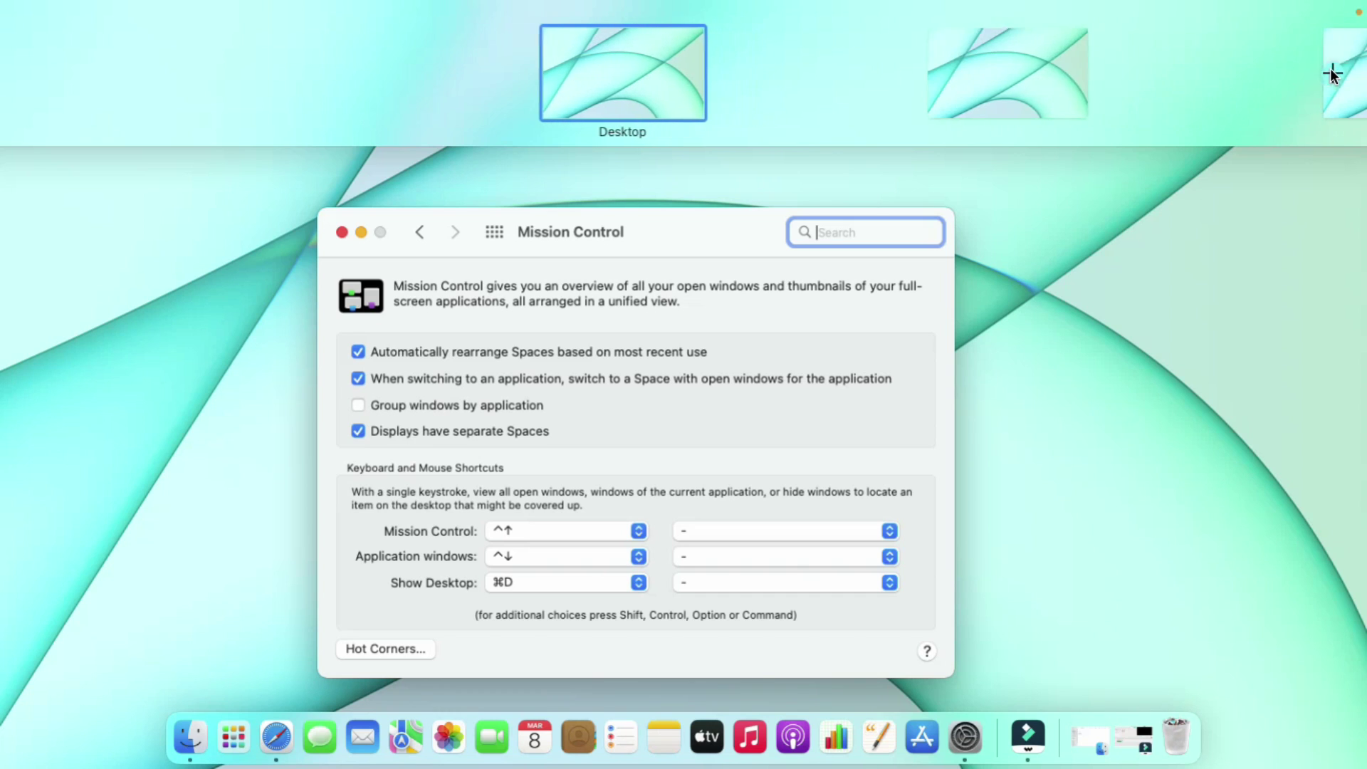
left_click(1333, 73)
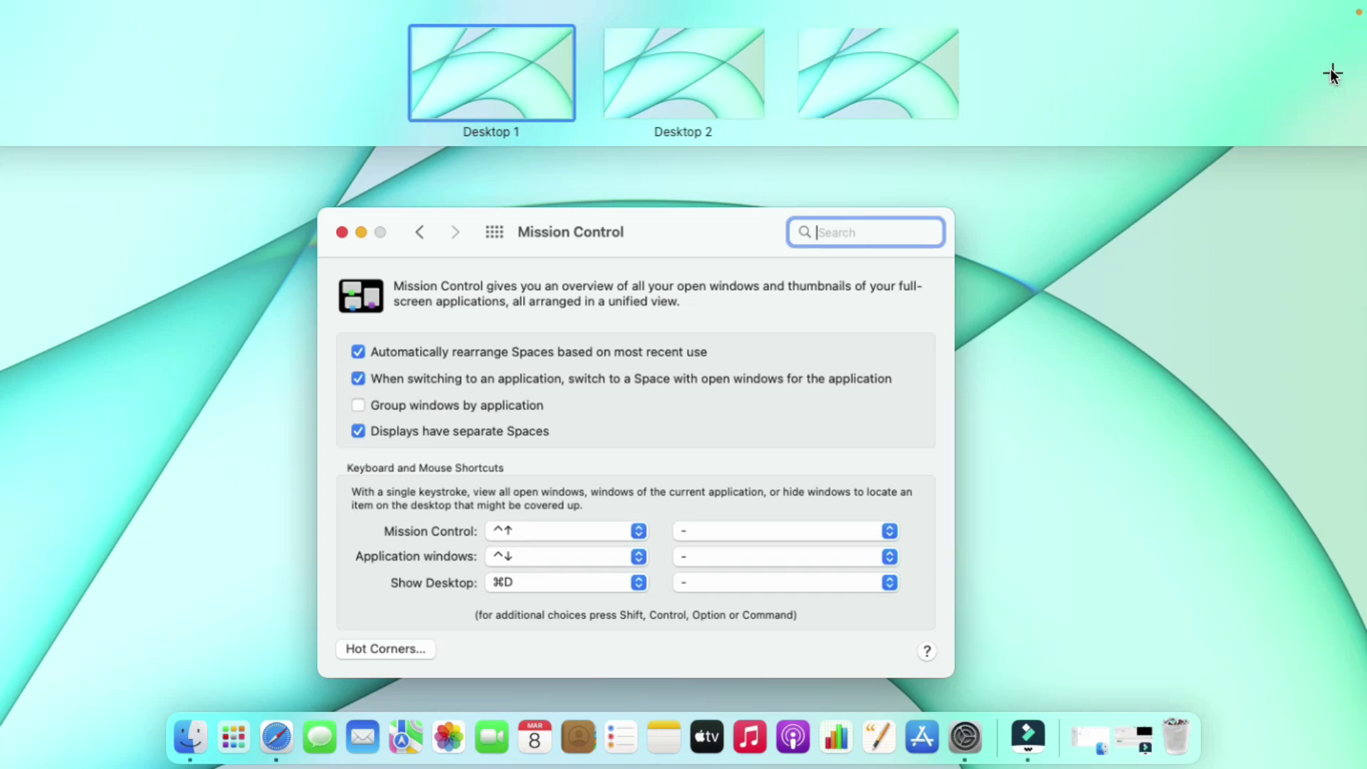
left_click(1332, 74)
left_click(1332, 73)
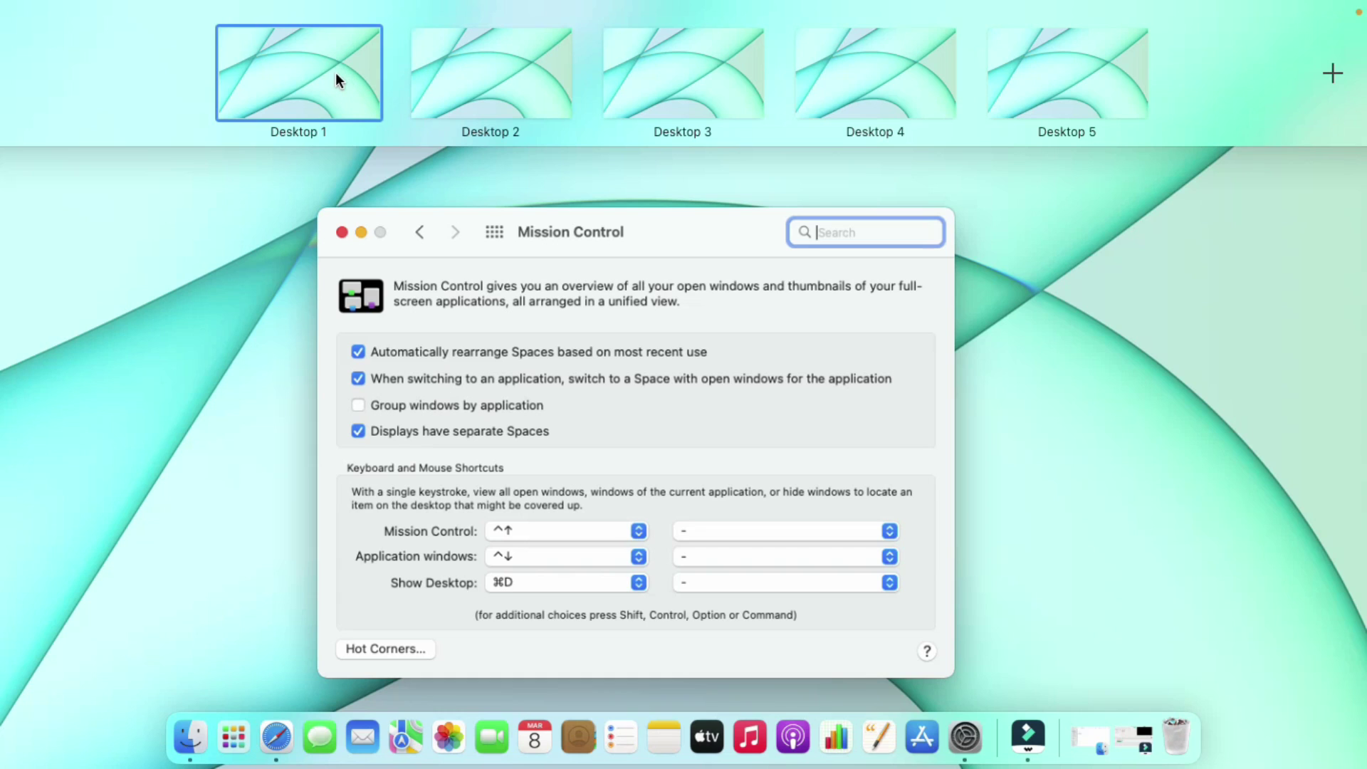
Switch to Desktop 2 and open Calendar there
mouse_move(335, 71)
left_click(530, 60)
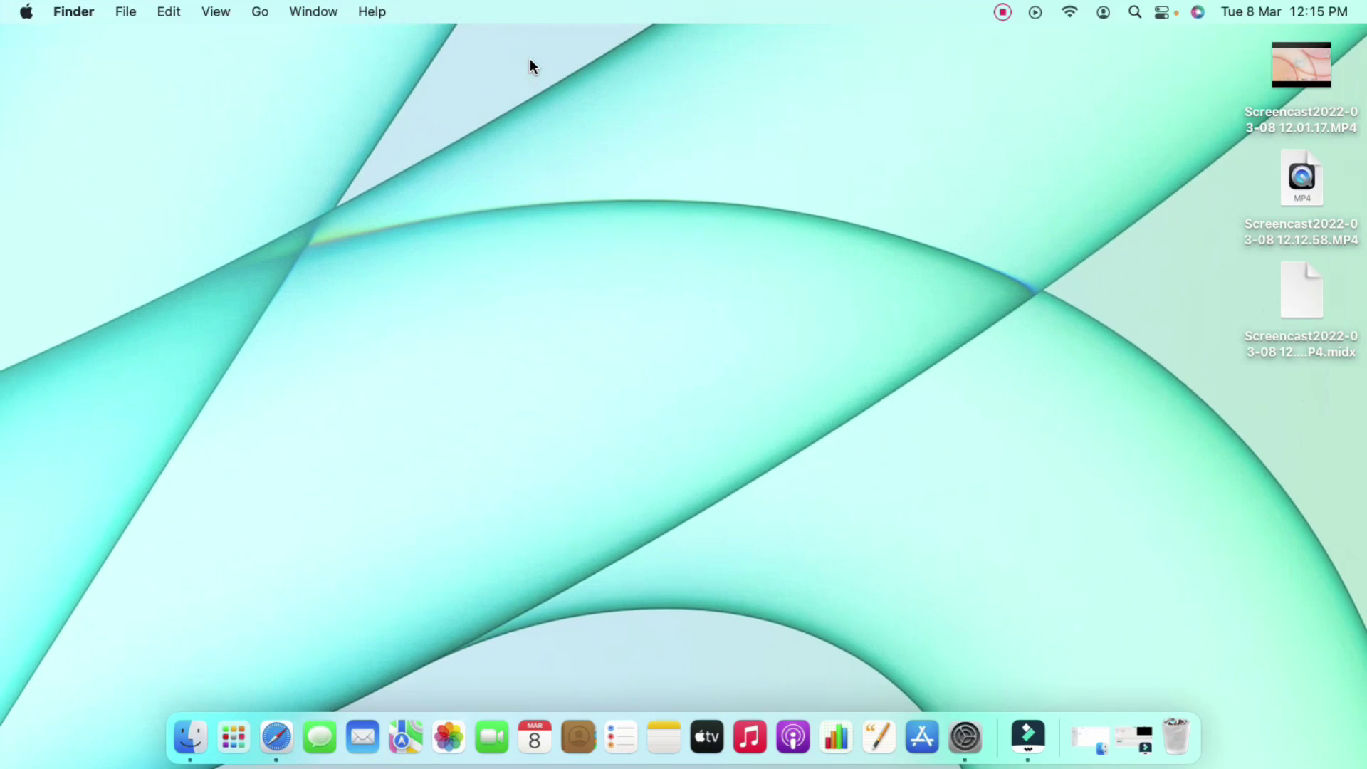
left_click(530, 741)
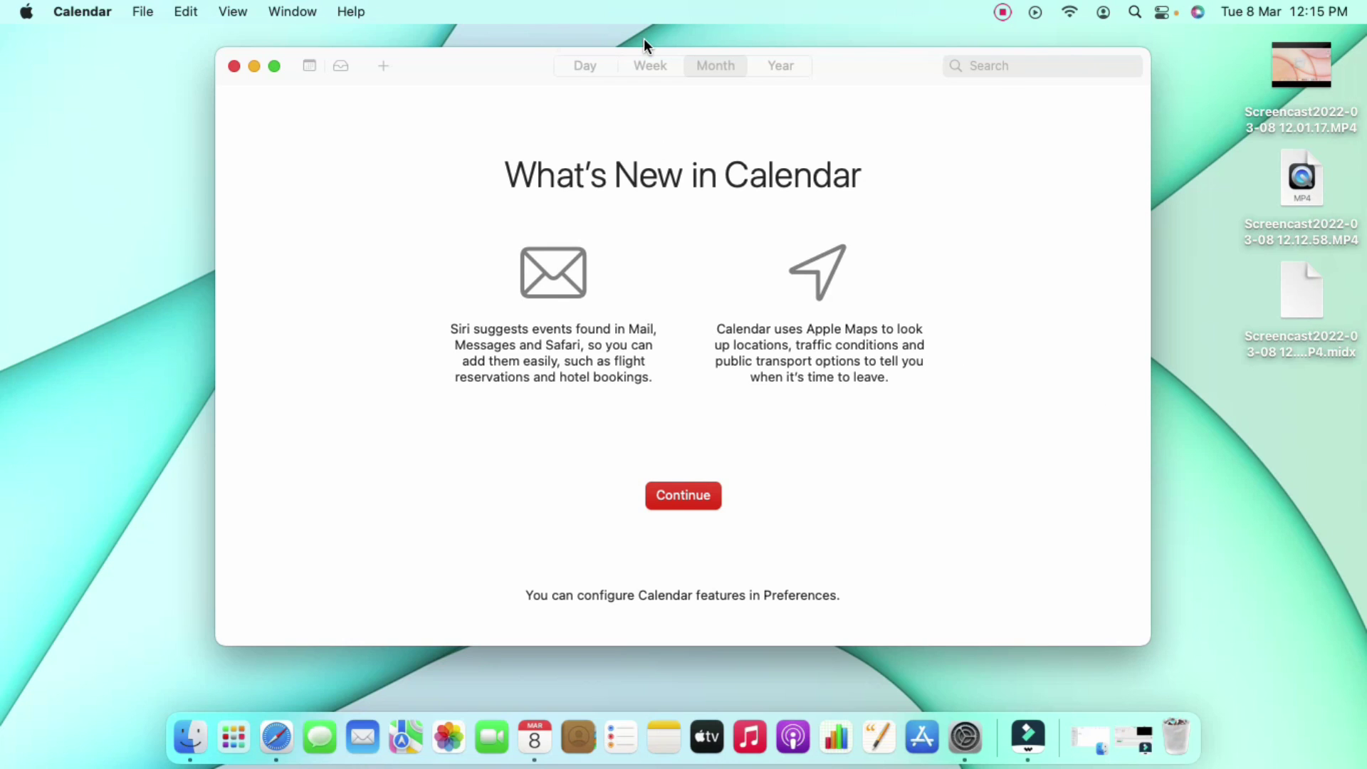
Return to Desktop 1 and move its System Preferences window to Desktop 2 through the Mission Control overview
key("ctrl+Up")
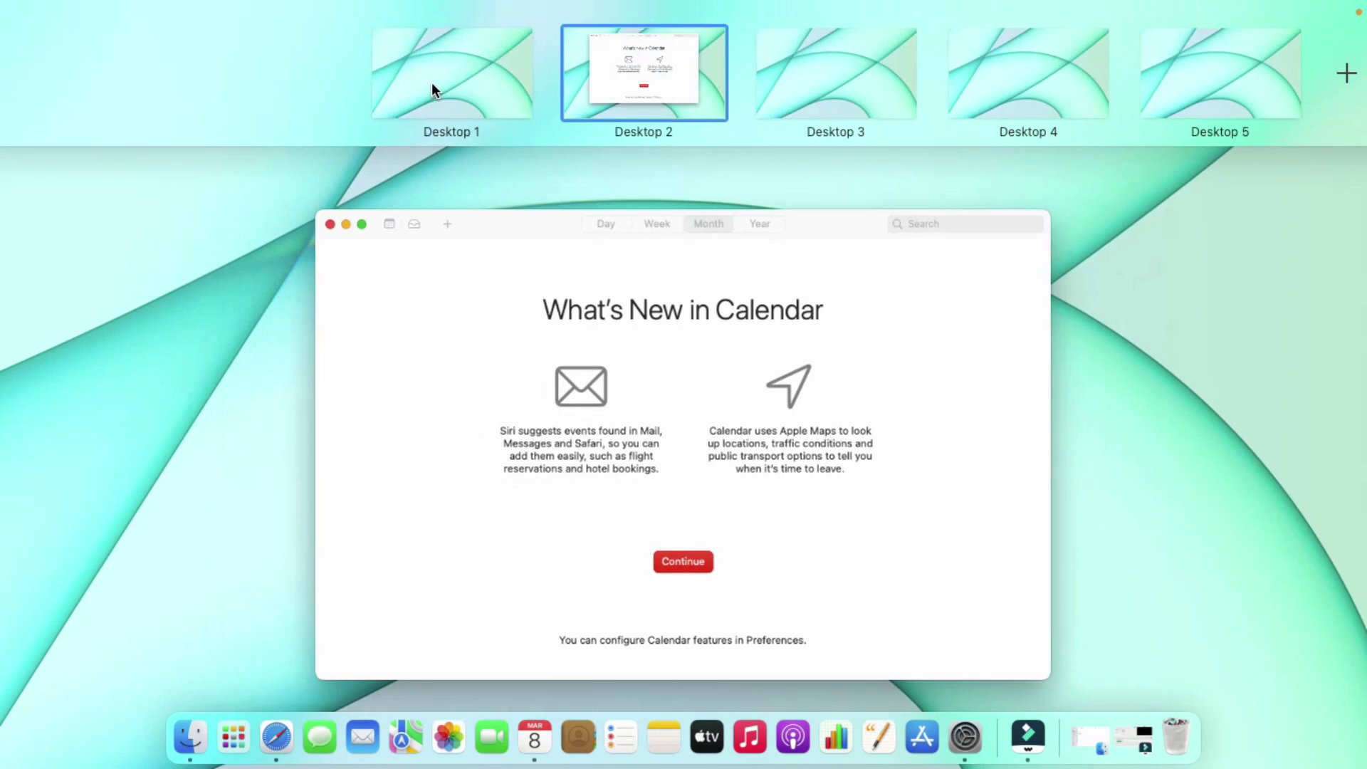
left_click(429, 82)
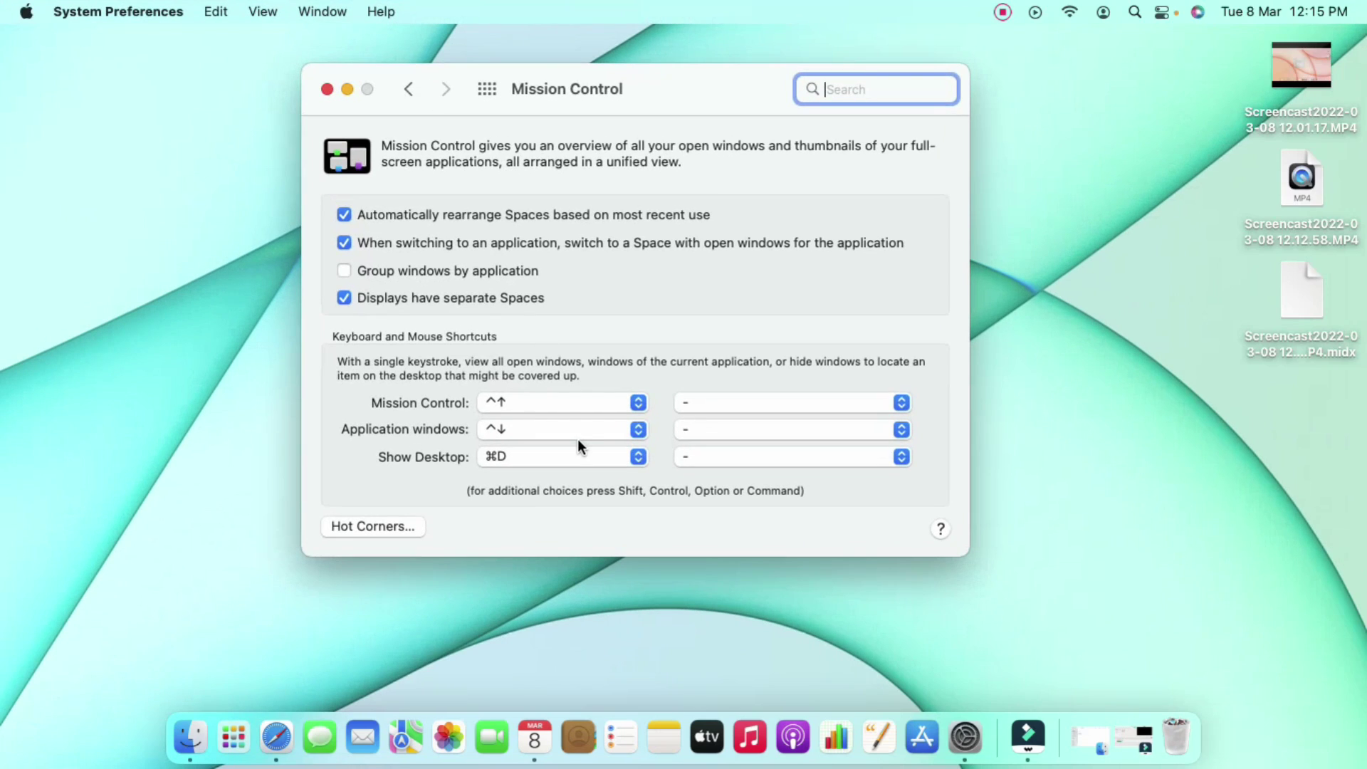
key("ctrl+Up")
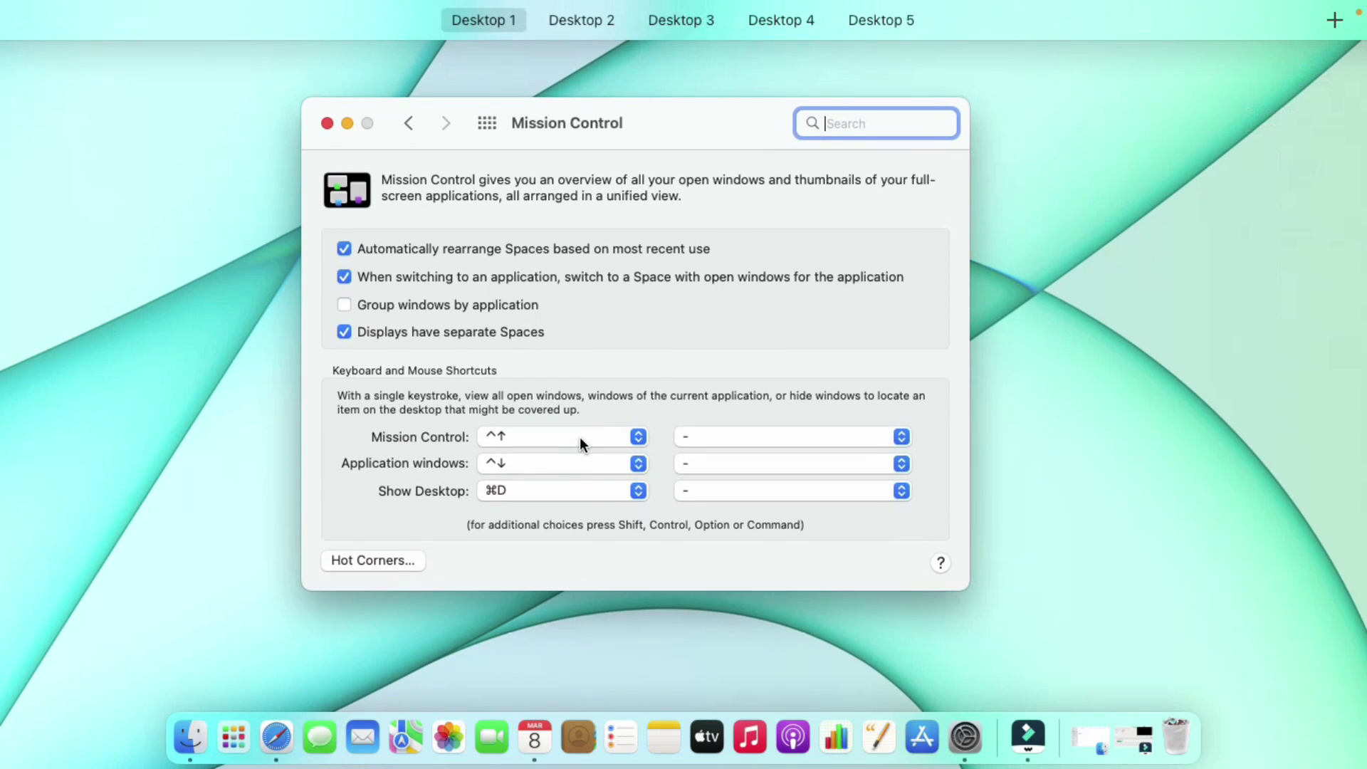
mouse_move(606, 11)
mouse_move(603, 66)
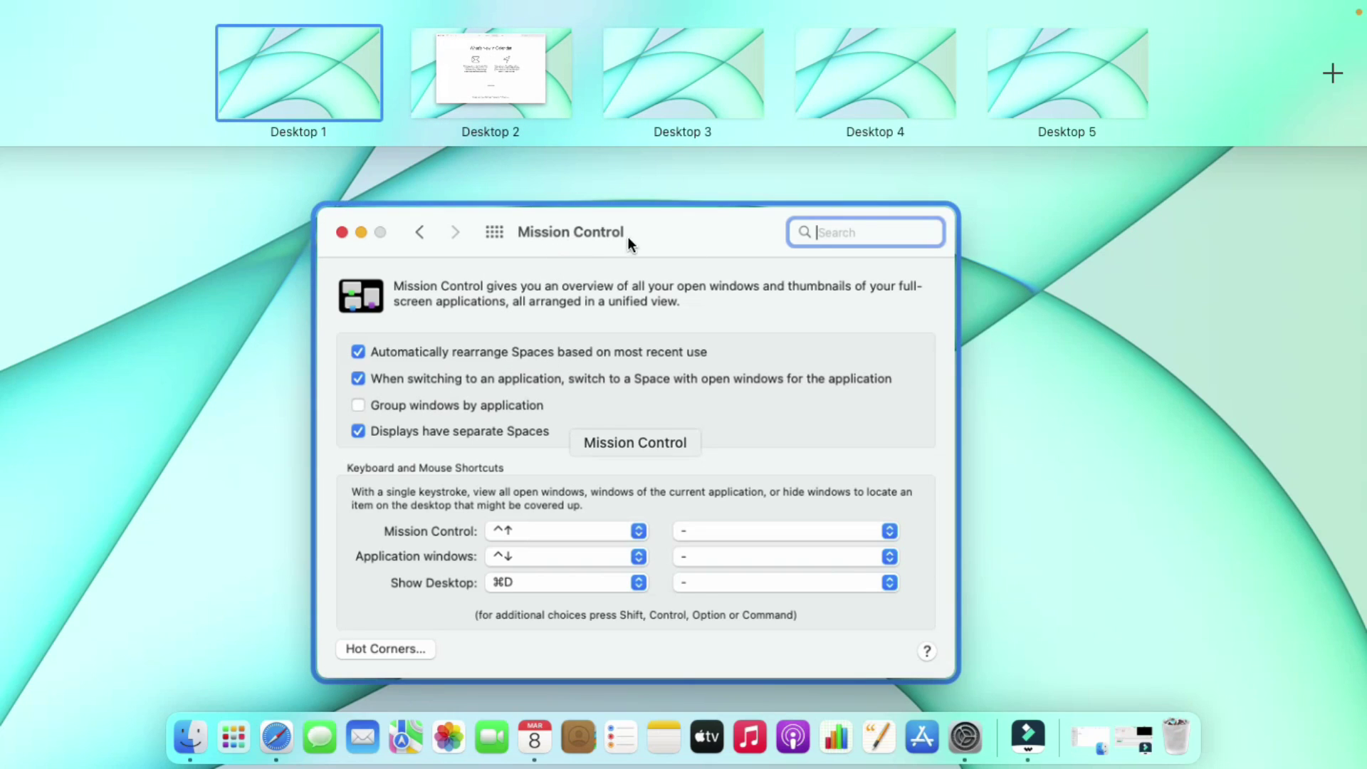
left_click_drag(627, 236, 491, 45)
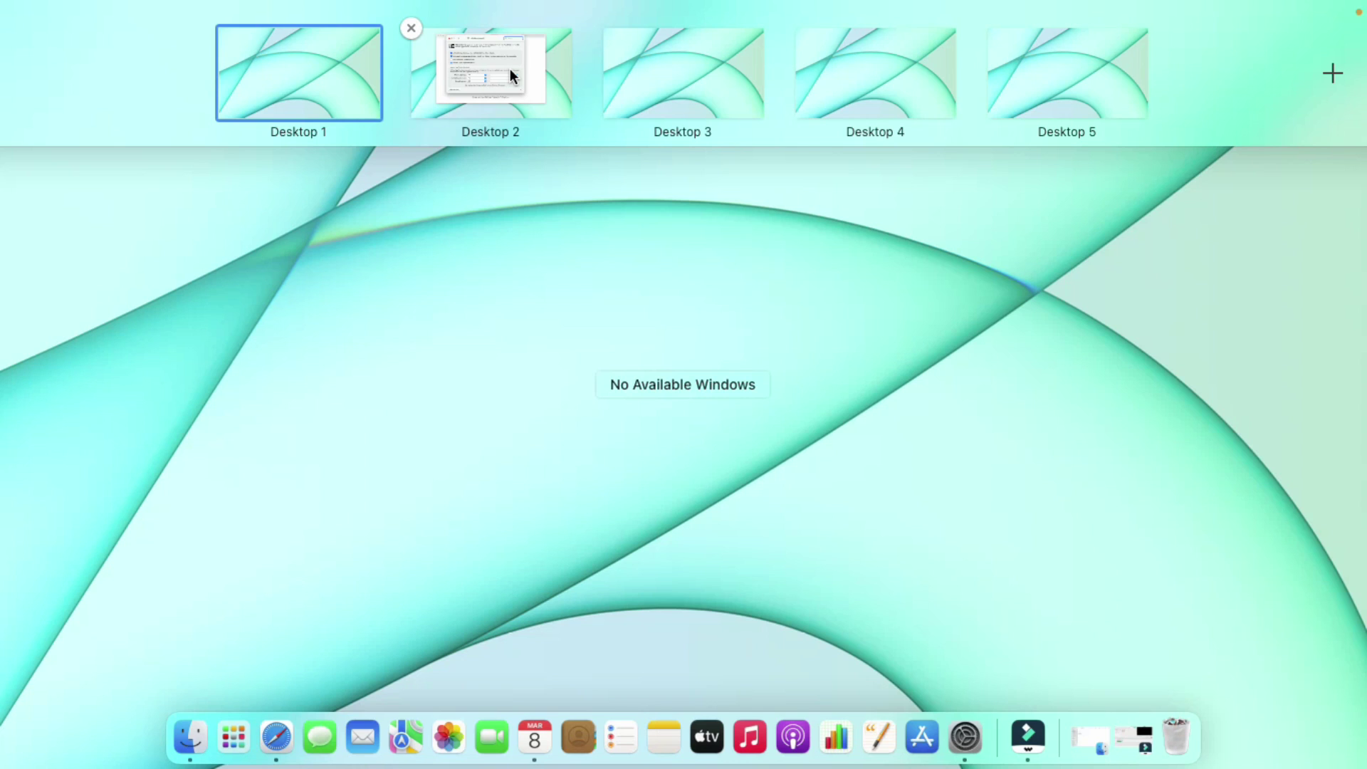
Set the Desktop 2 wallpaper to Monterey Graphic, and clear the System Preferences and Calendar windows off the desktop
left_click(370, 60)
right_click(592, 270)
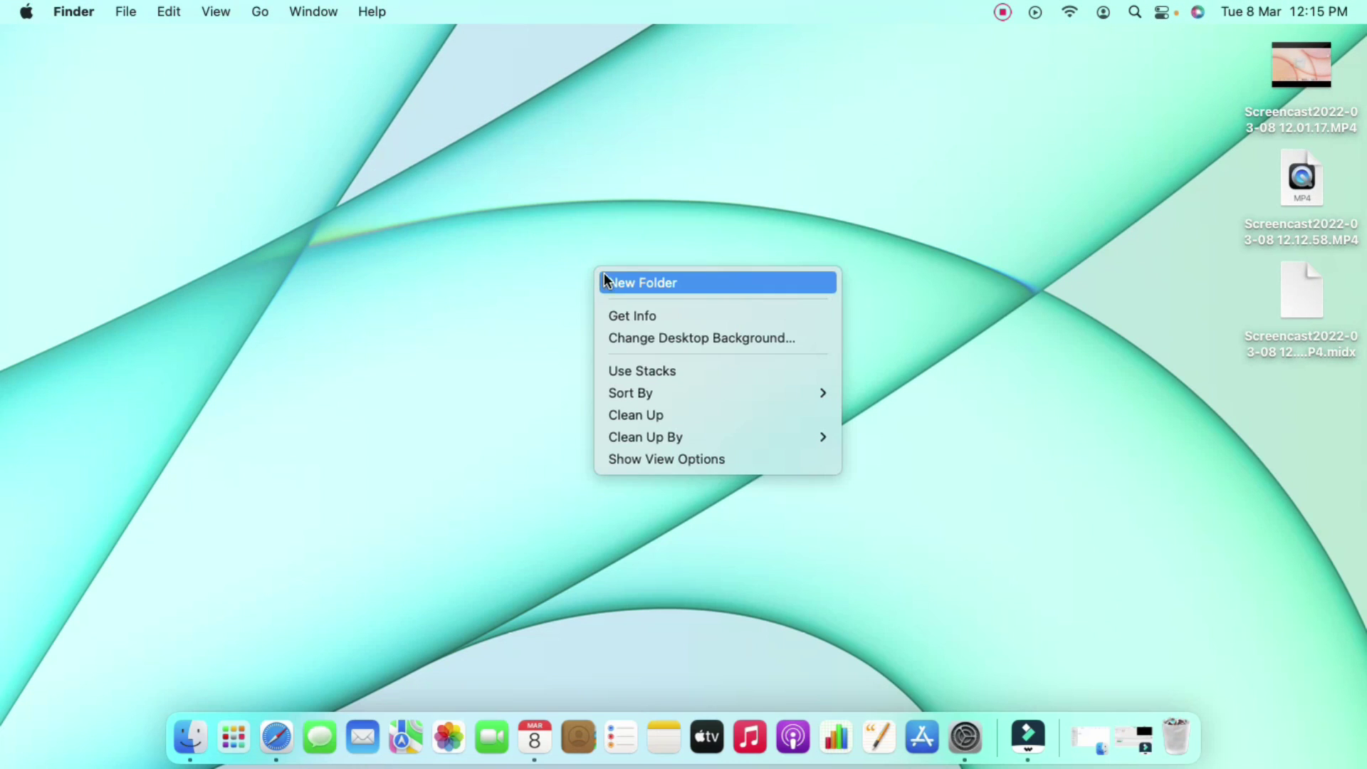
left_click(658, 339)
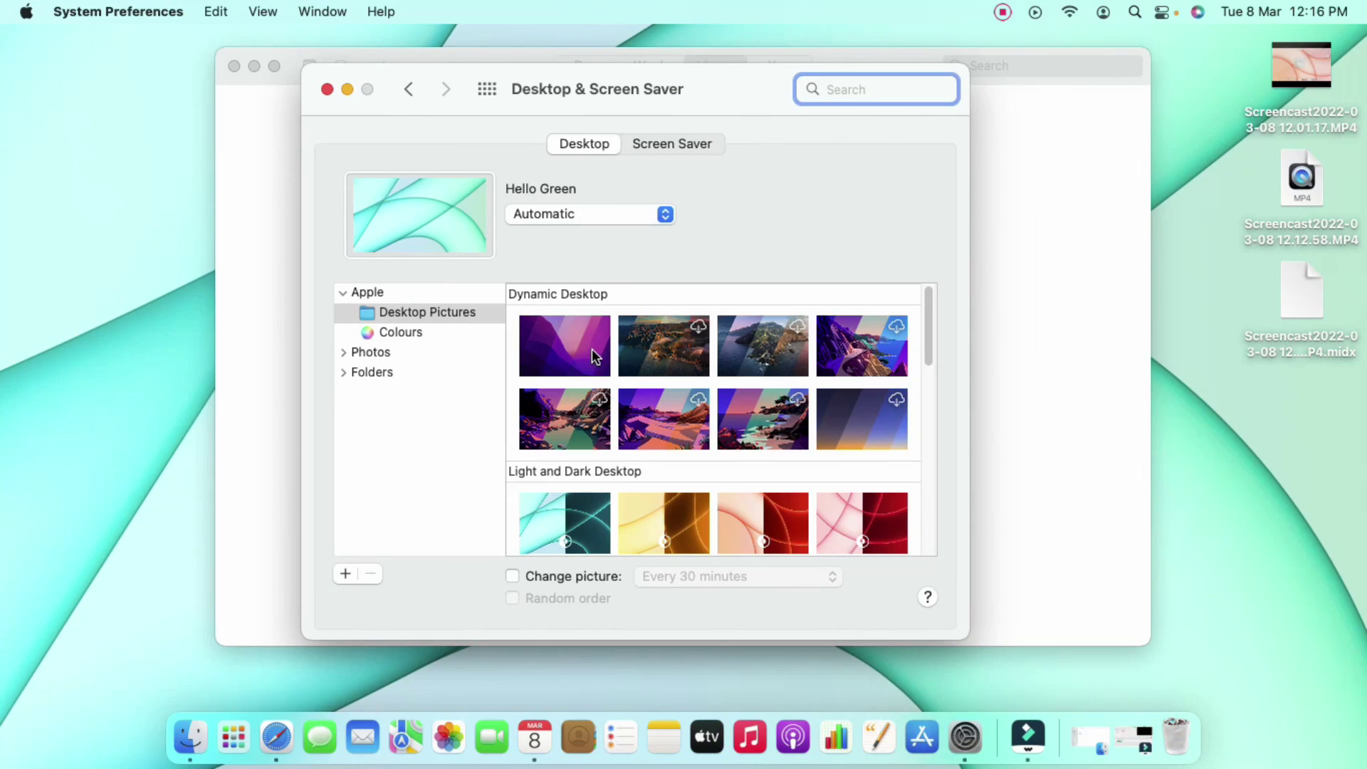
left_click(591, 348)
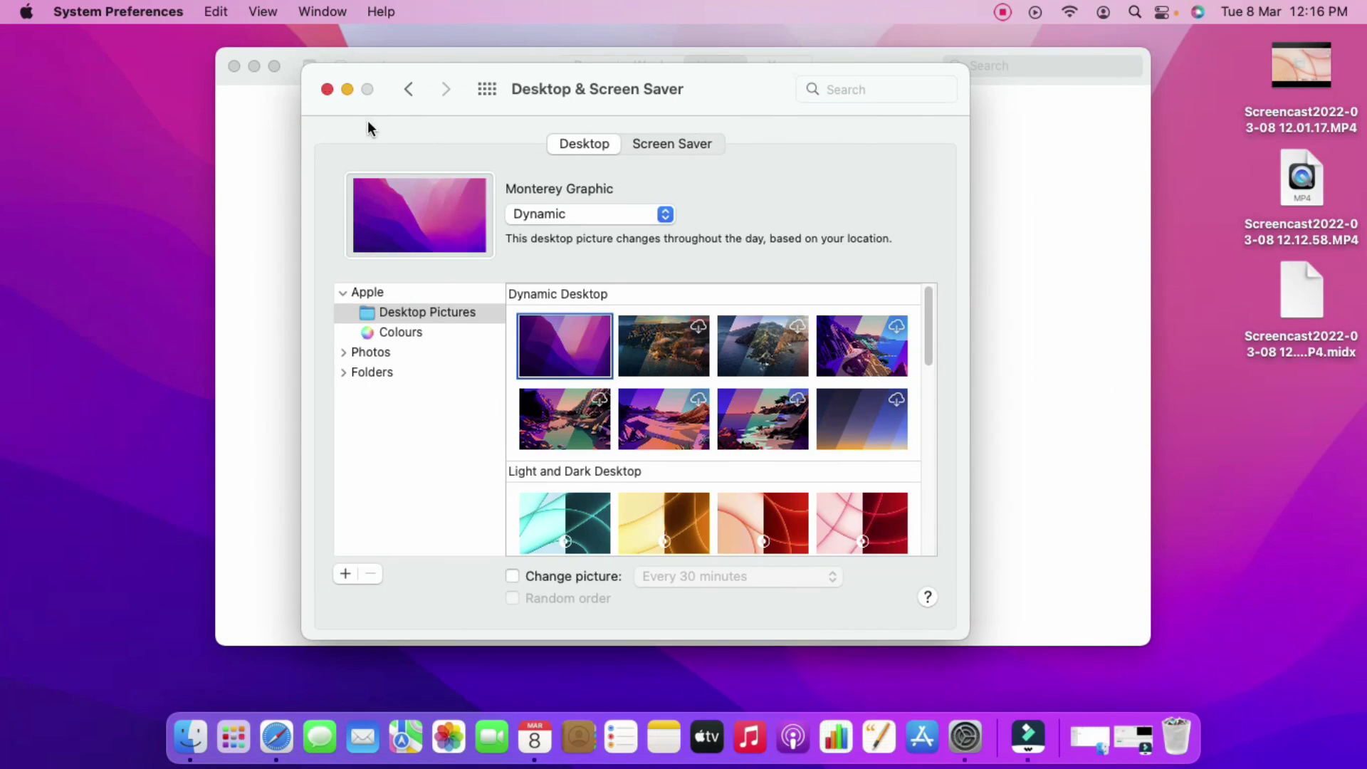
left_click(327, 89)
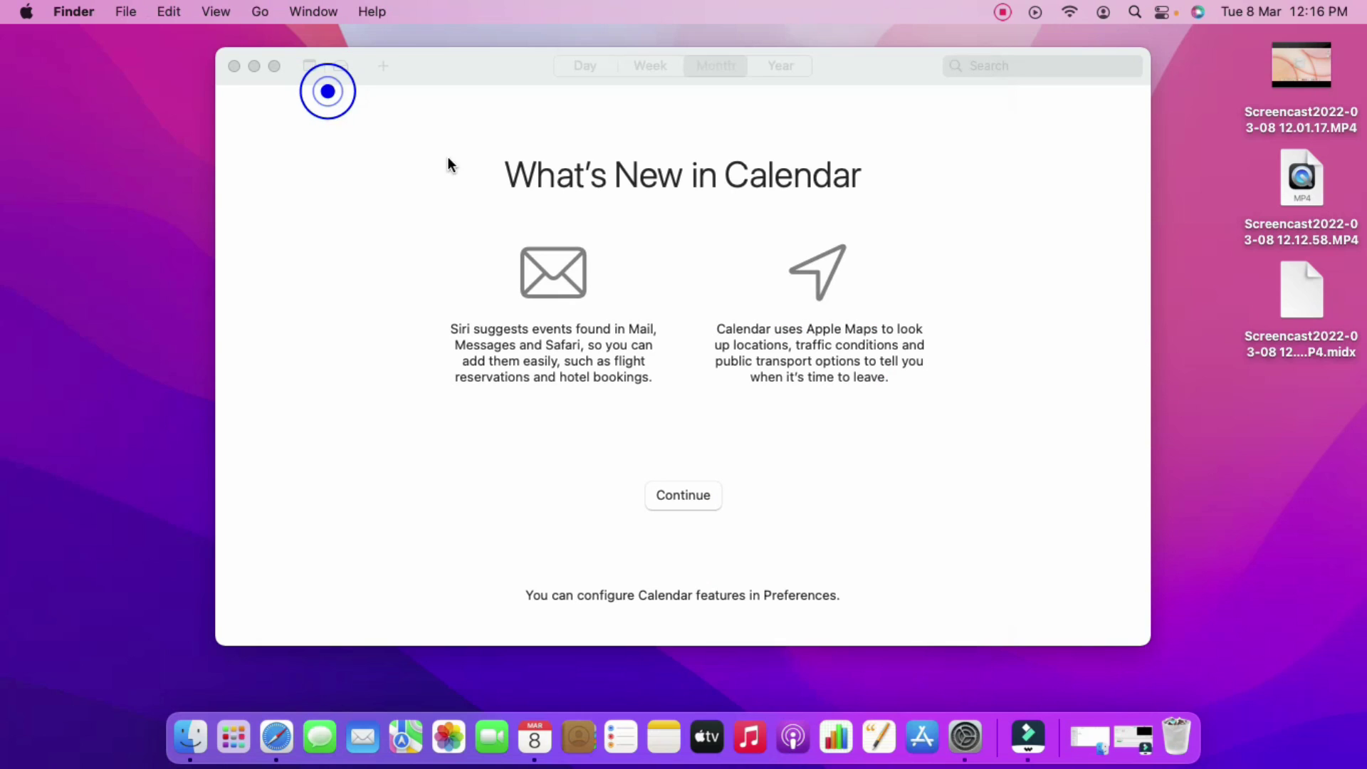
left_click(254, 67)
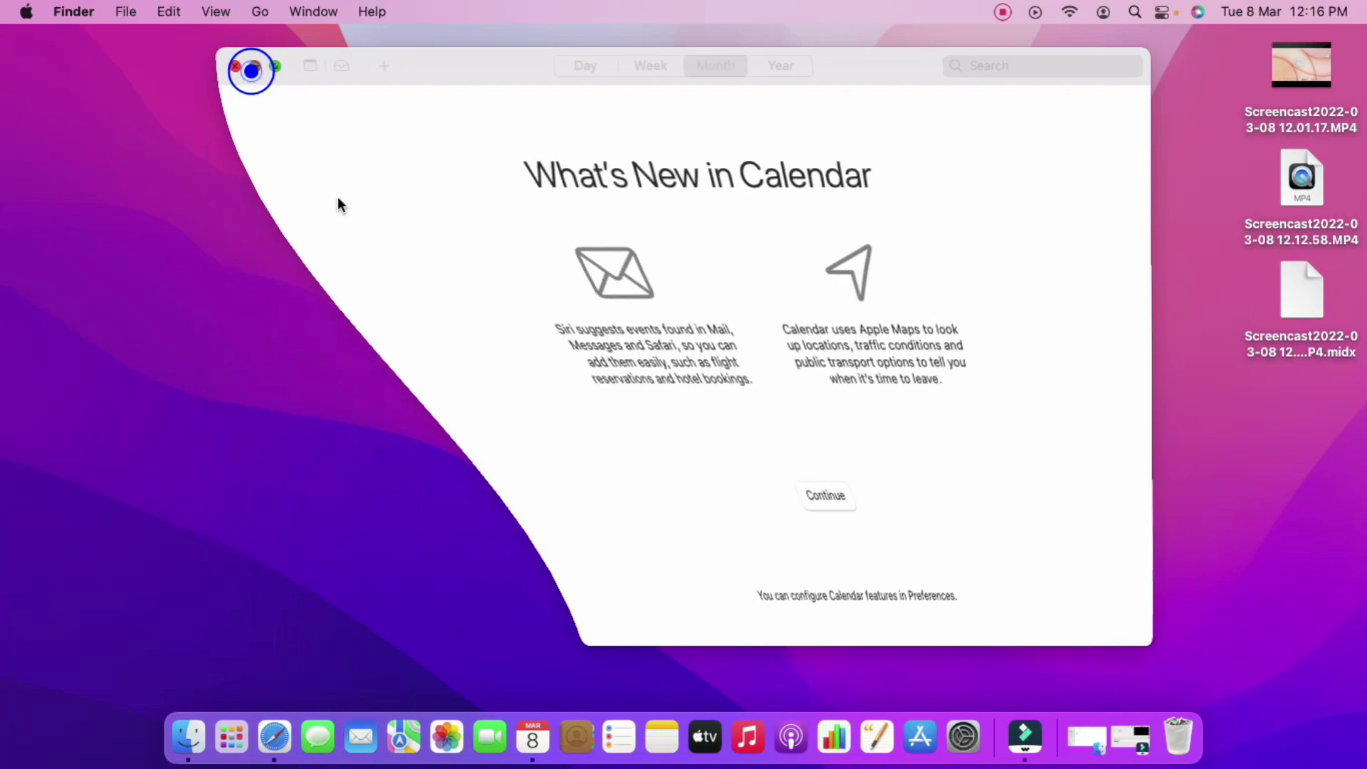
Compare the wallpapers of the five desktops in the Mission Control overview and return to Desktop 2
key("ctrl+Up")
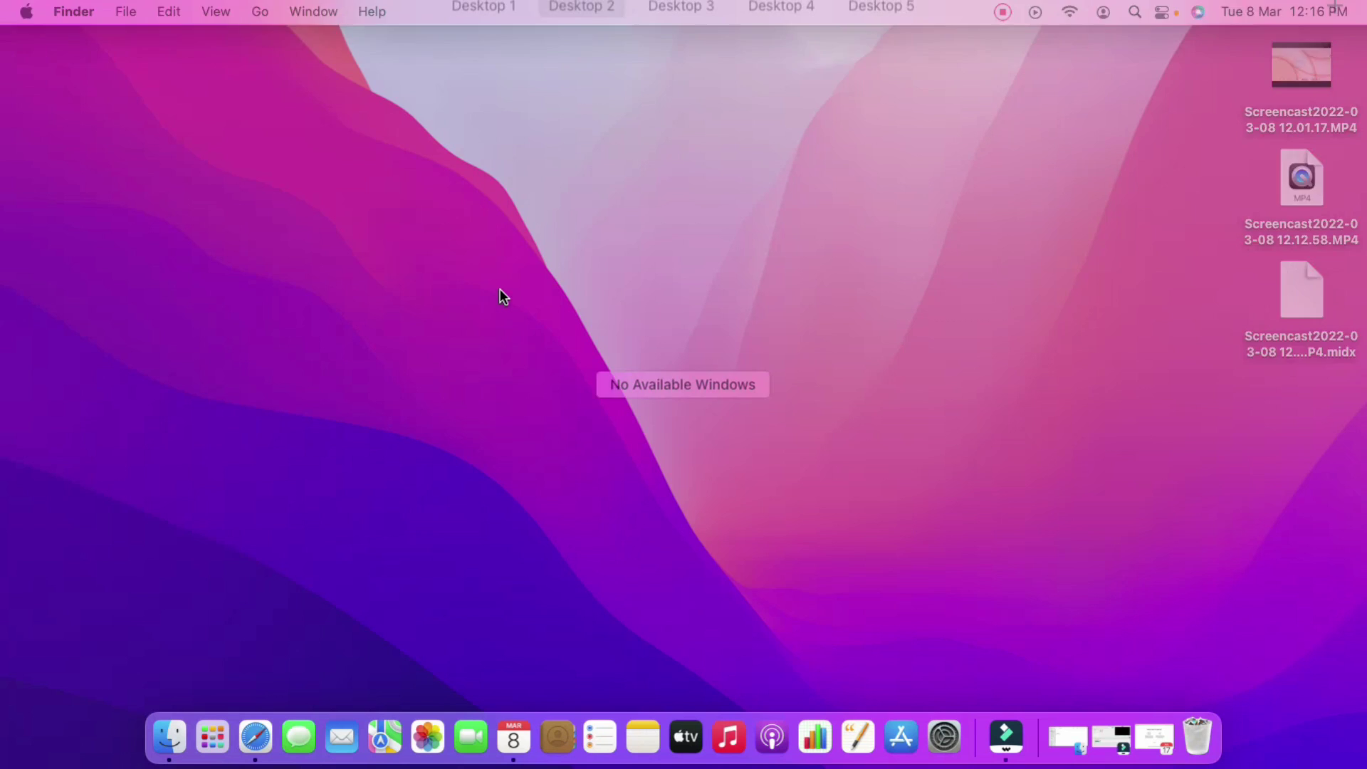
mouse_move(473, 7)
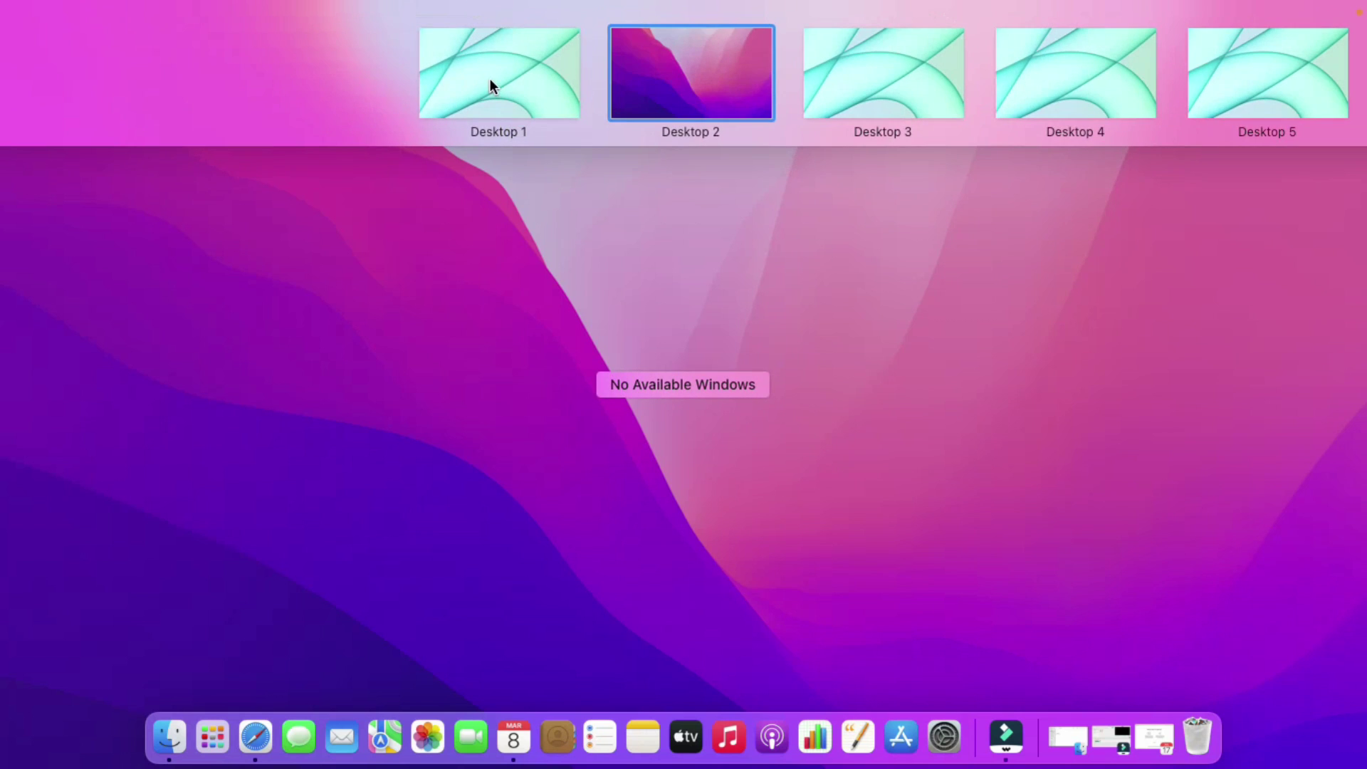
mouse_move(542, 79)
mouse_move(579, 98)
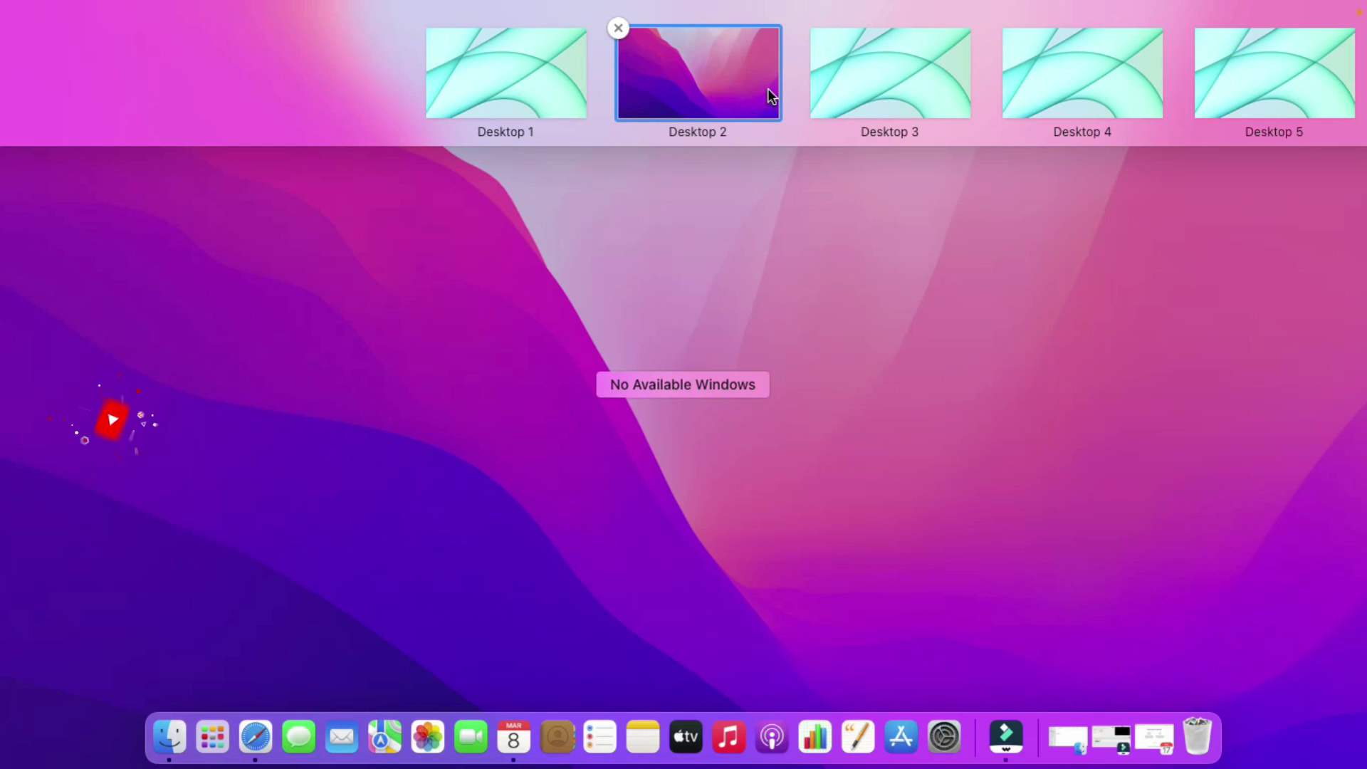
mouse_move(1013, 102)
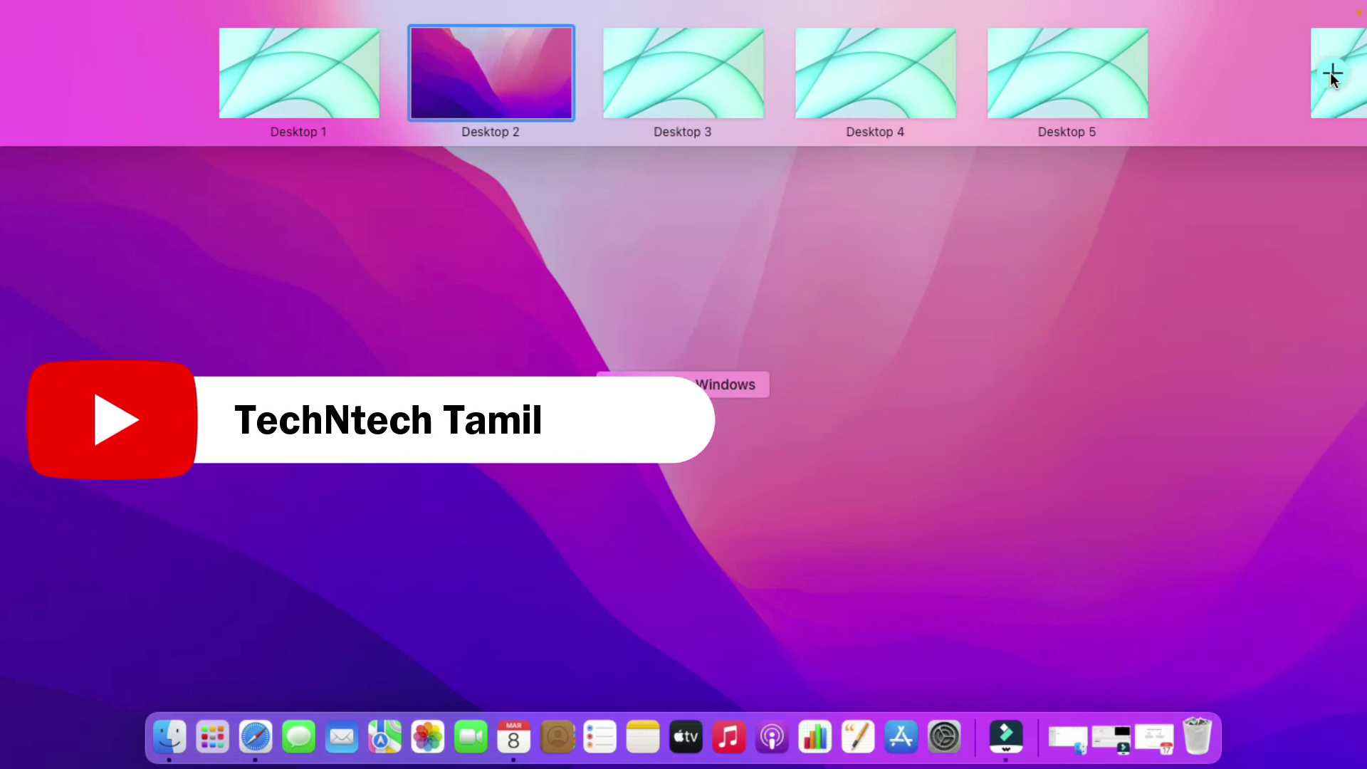
left_click(610, 287)
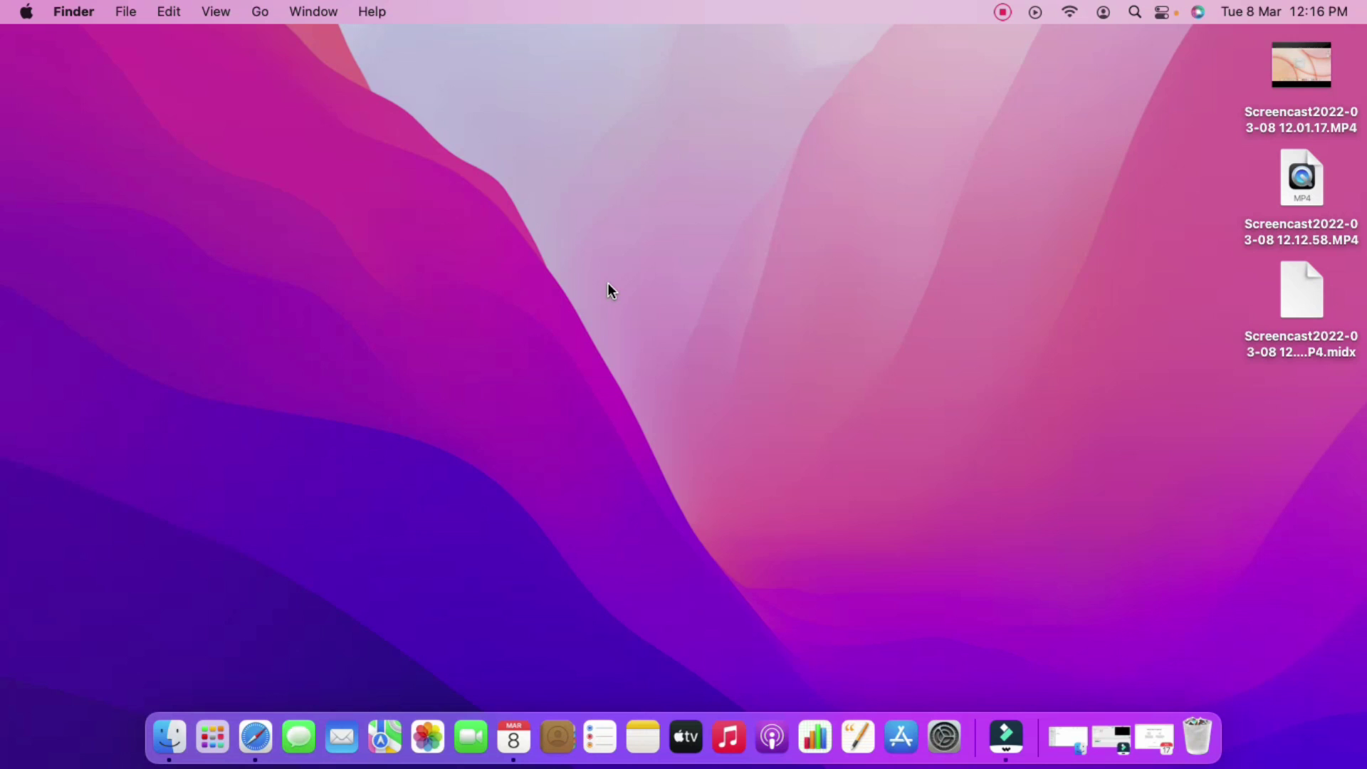
Switch back and forth between Desktop 2 and Desktop 3, finishing on Desktop 3
key("ctrl+Right")
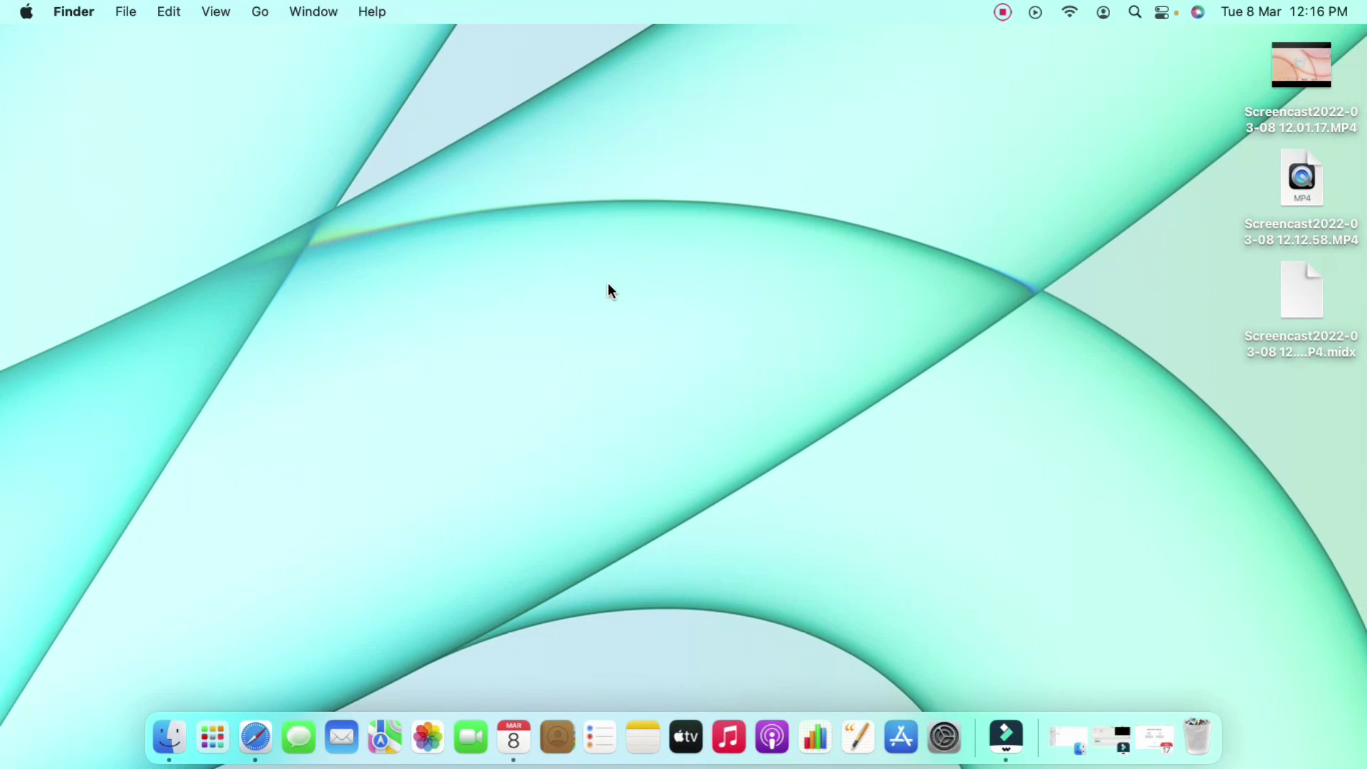
key("ctrl+Left")
key("ctrl+Right")
key("ctrl+Left")
key("ctrl+Right")
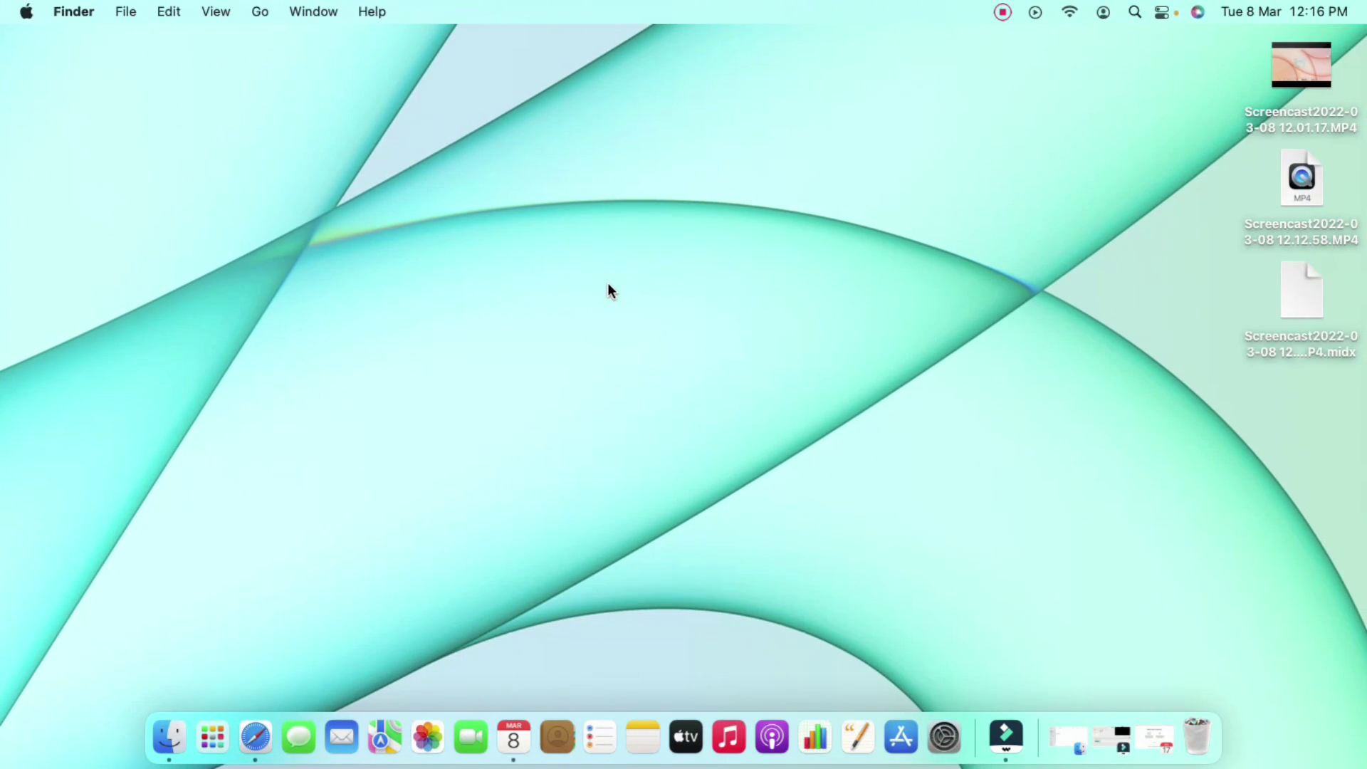